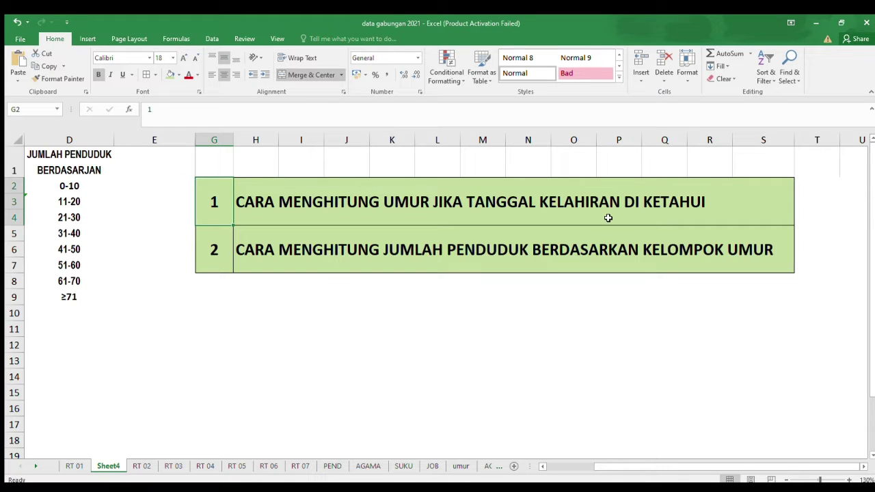
Examine the two listed topics and the NAMA, TANGGAL LAHIR and UMUR columns of the population table.
left_click(219, 257)
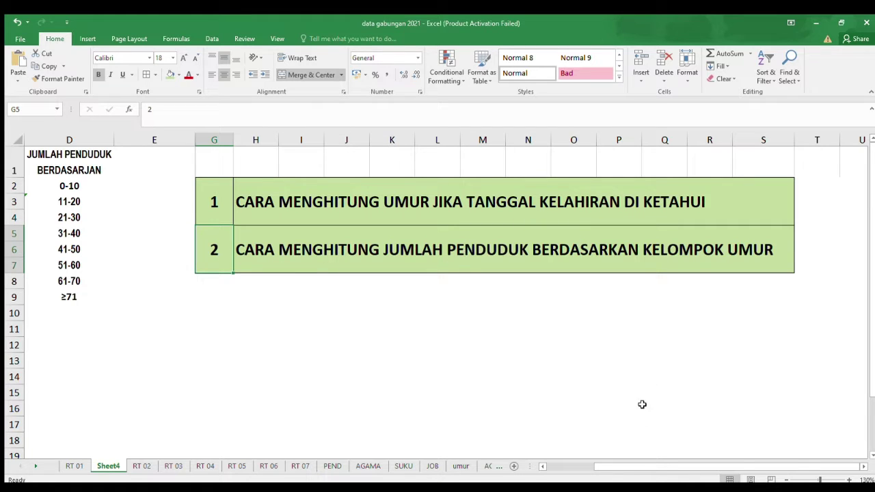
left_click_drag(657, 467, 611, 468)
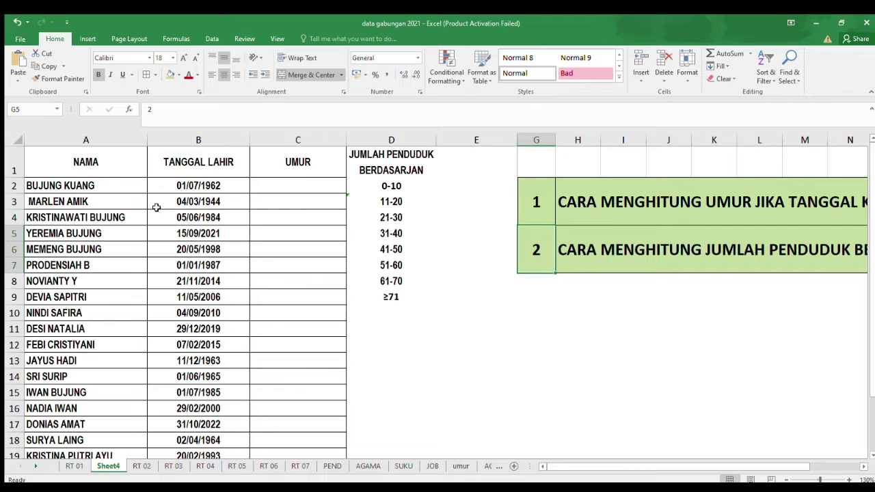
left_click(101, 168)
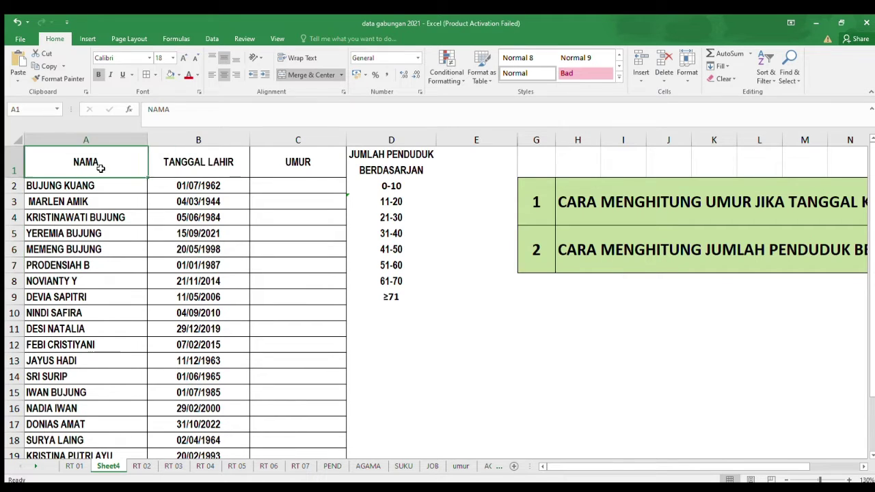
left_click(96, 215)
left_click_drag(91, 166, 89, 331)
left_click(188, 164)
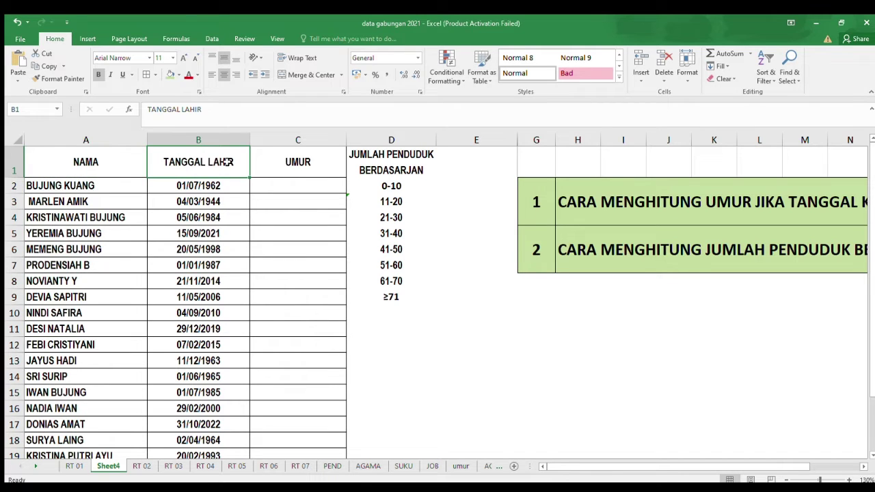
left_click(302, 168)
left_click(294, 186)
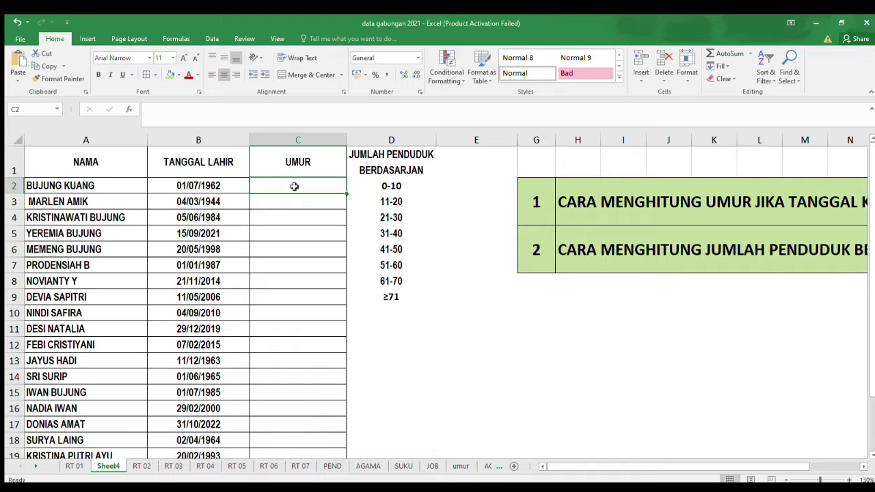
left_click(114, 188)
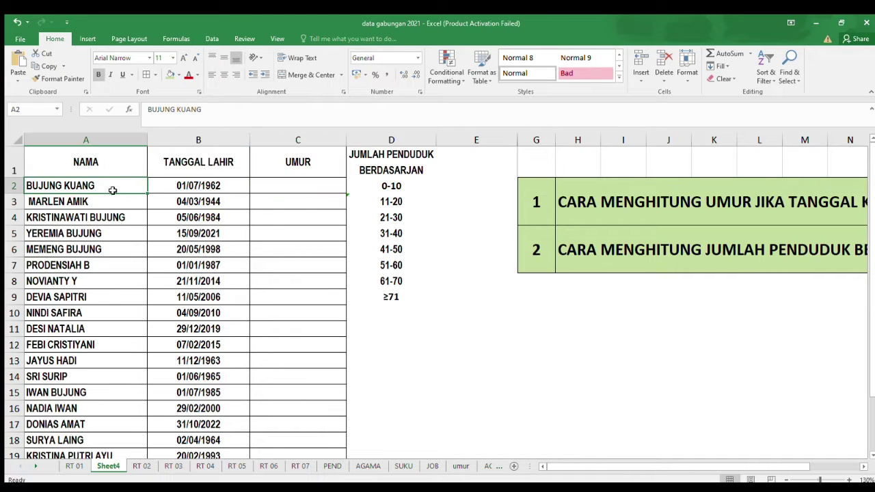
scroll(114, 197, "down", 1)
scroll(115, 197, "down", 1)
scroll(116, 194, "up", 2)
Calculate the first person's age in cell C2 with the formula =(TODAY()-B2)/365.
left_click(296, 185)
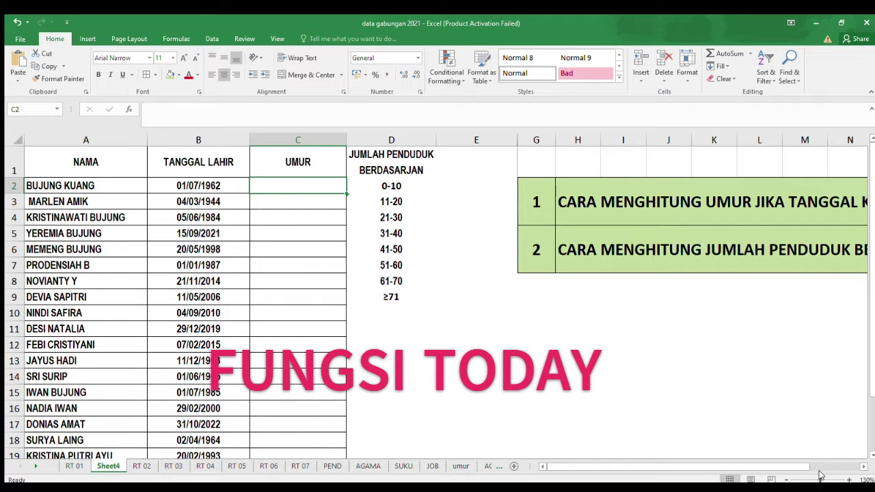
left_click_drag(820, 476, 824, 478)
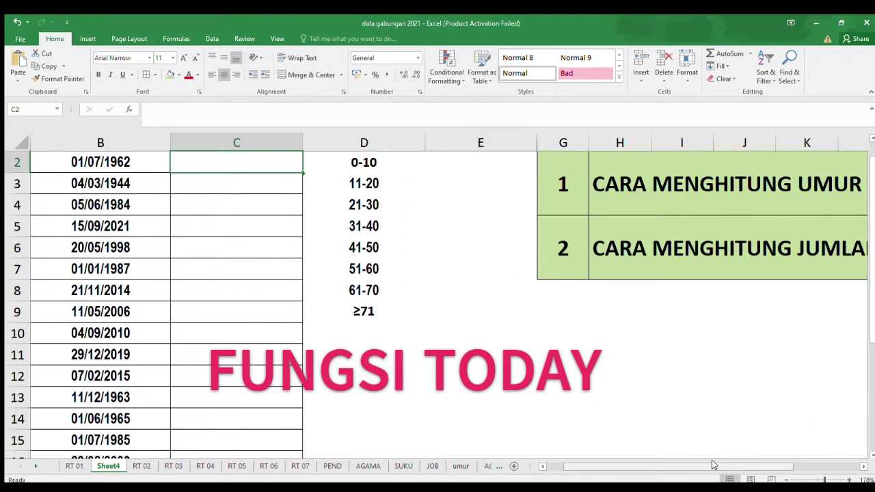
left_click_drag(713, 464, 696, 464)
scroll(412, 255, "up", 1)
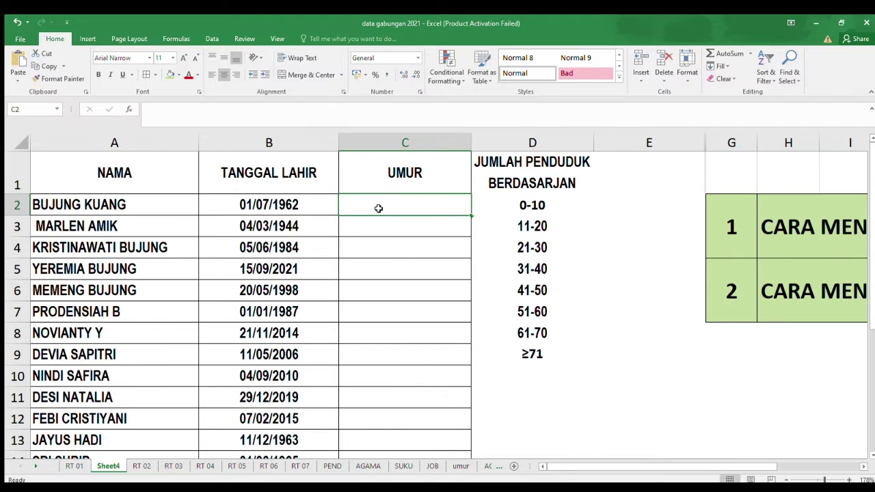
type("=")
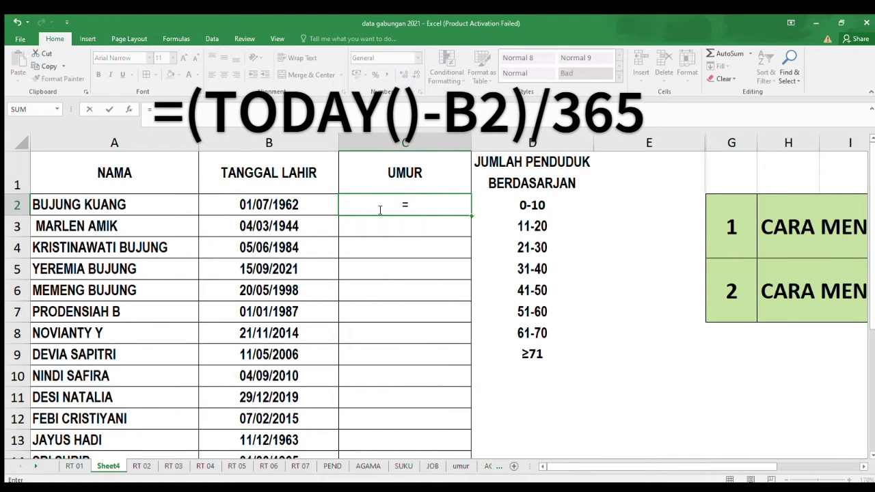
type("(TODA")
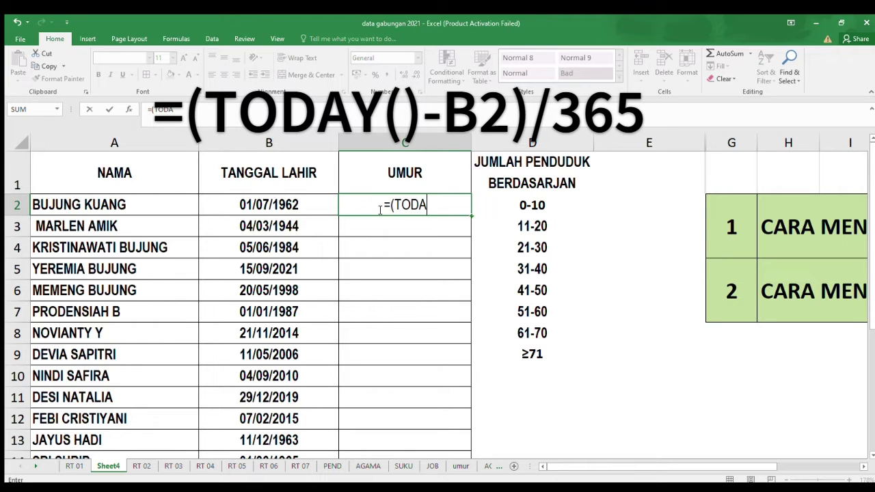
type("Y")
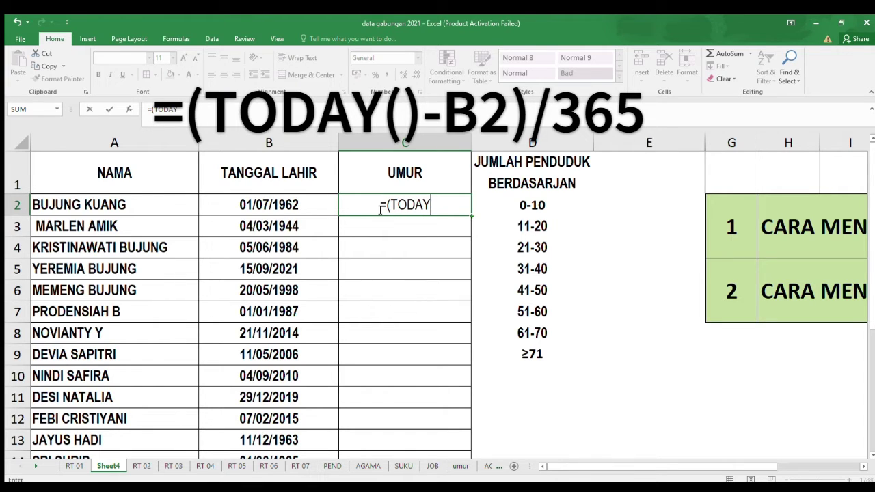
type("()")
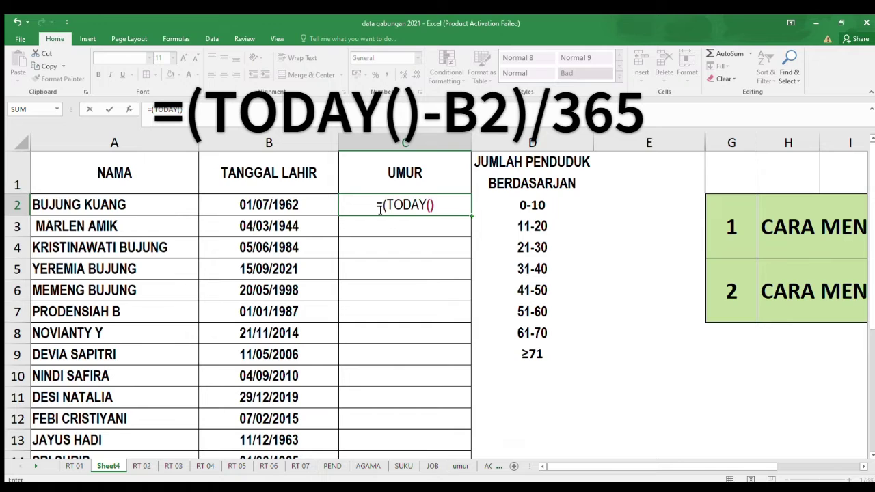
type("=")
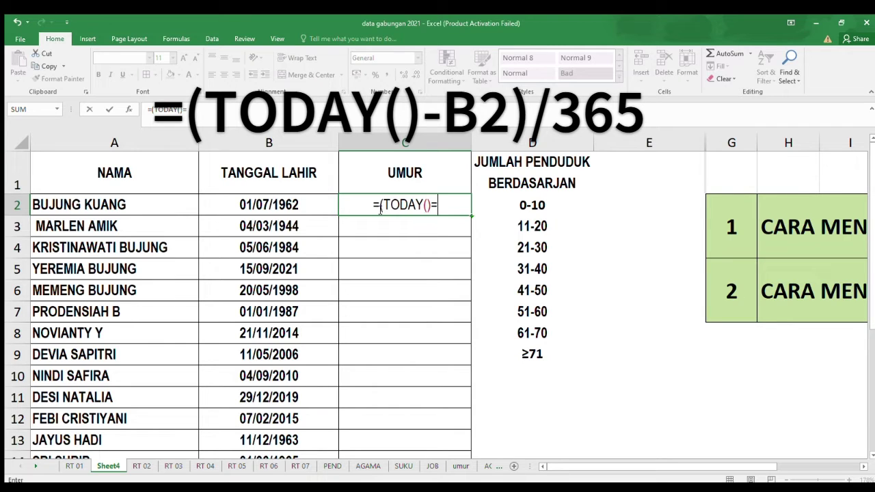
key("BackSpace")
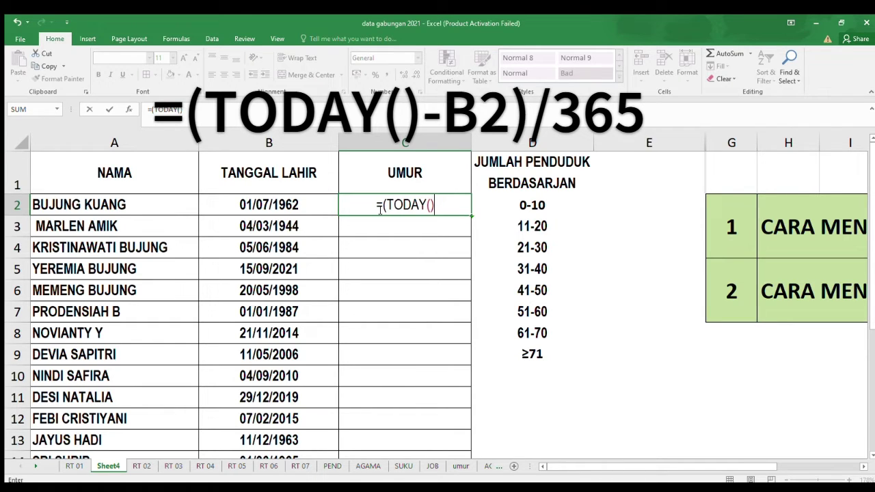
type("-")
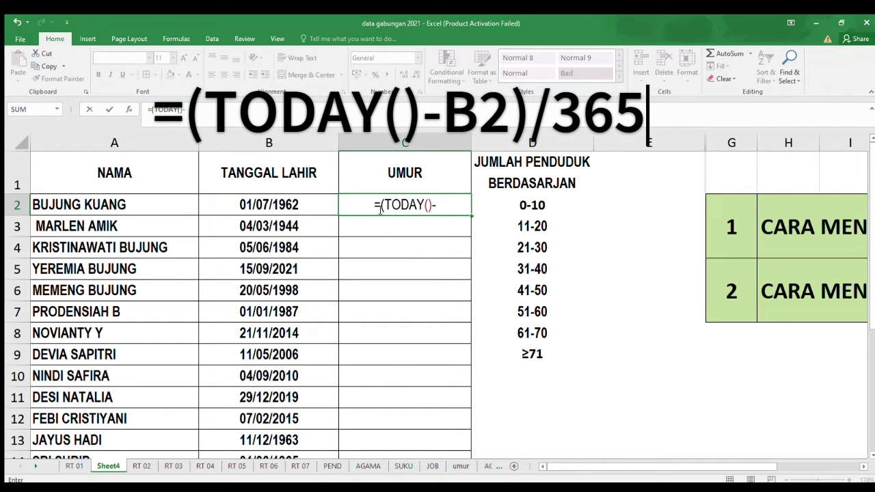
left_click(266, 208)
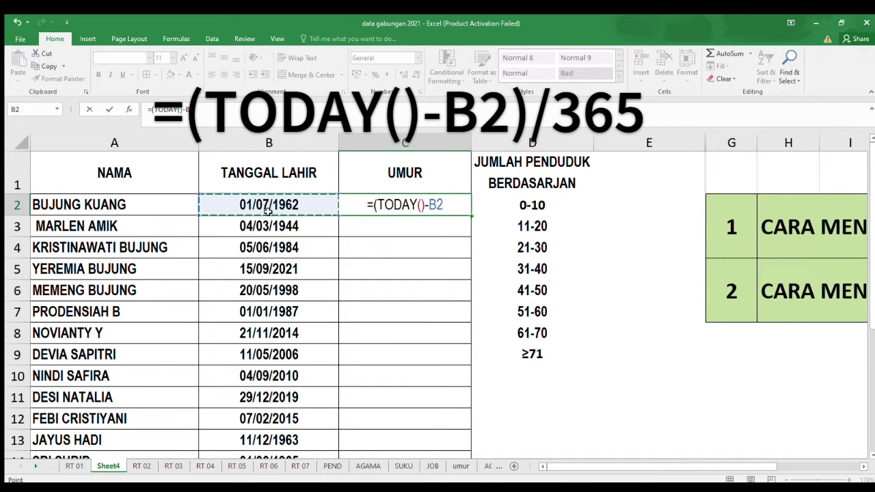
type(")")
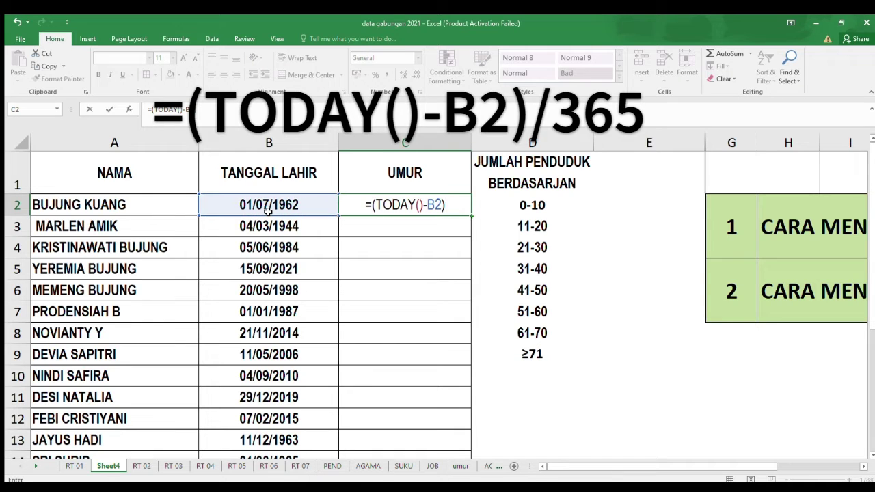
type("/365")
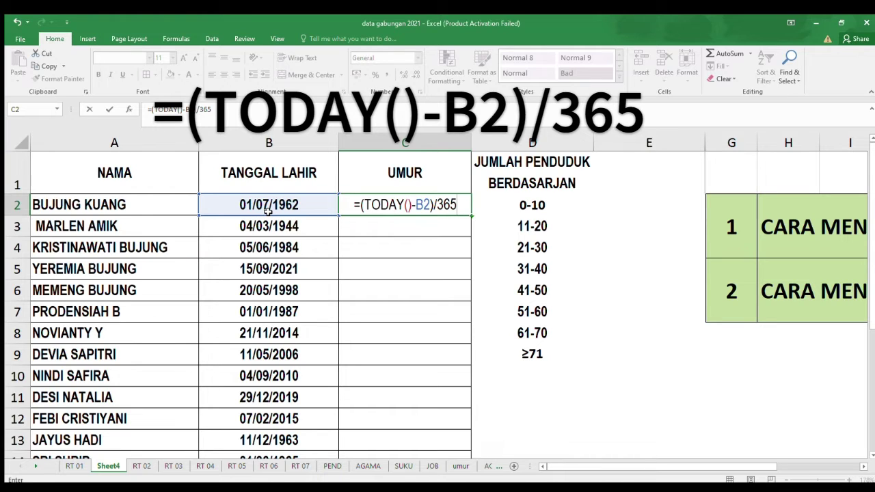
key("Return")
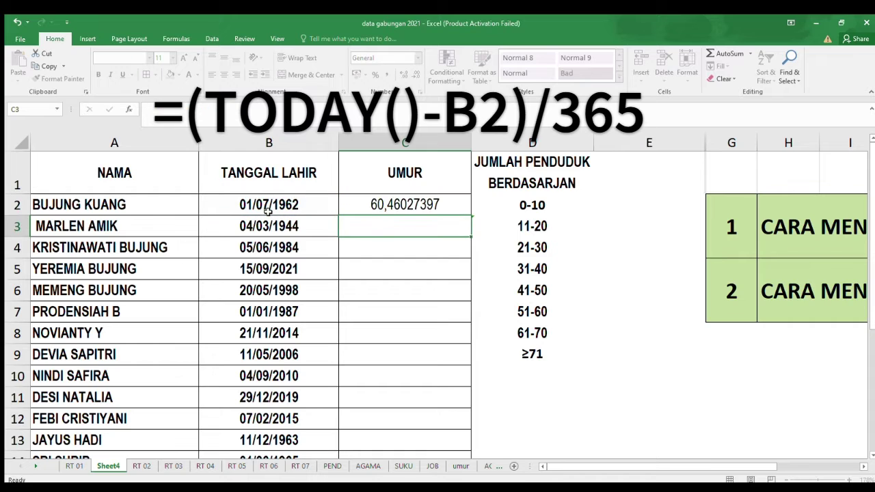
Compare the calculated age in C2 with the name and birth date in the same row.
left_click(375, 242)
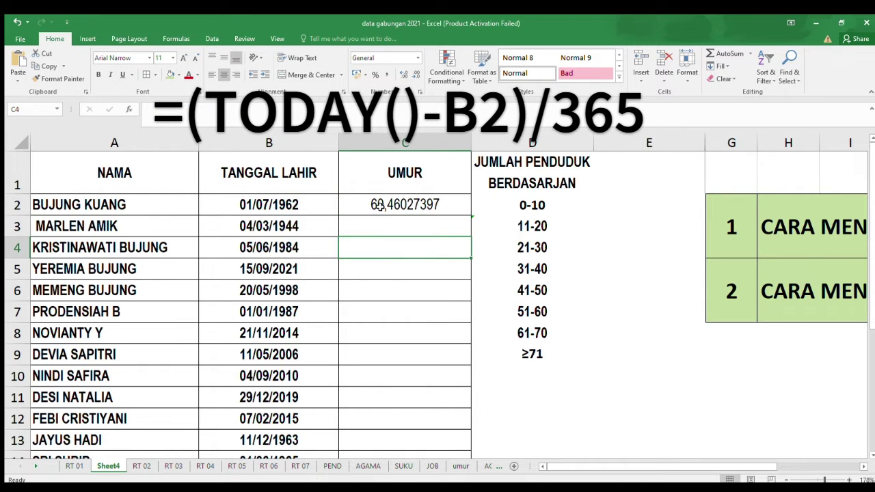
left_click(380, 209)
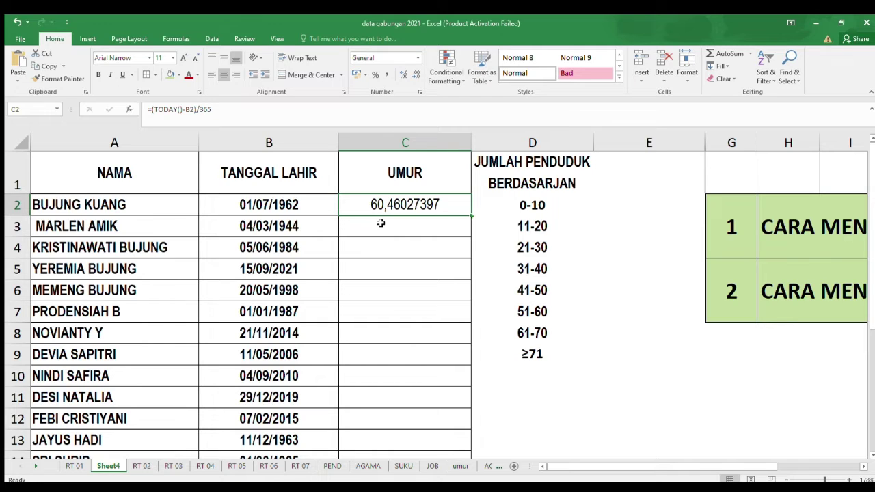
left_click(126, 209)
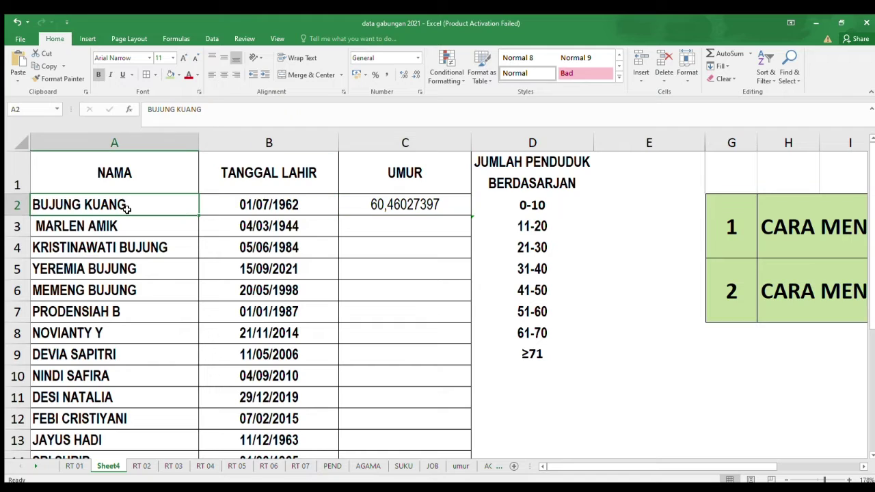
left_click(274, 208)
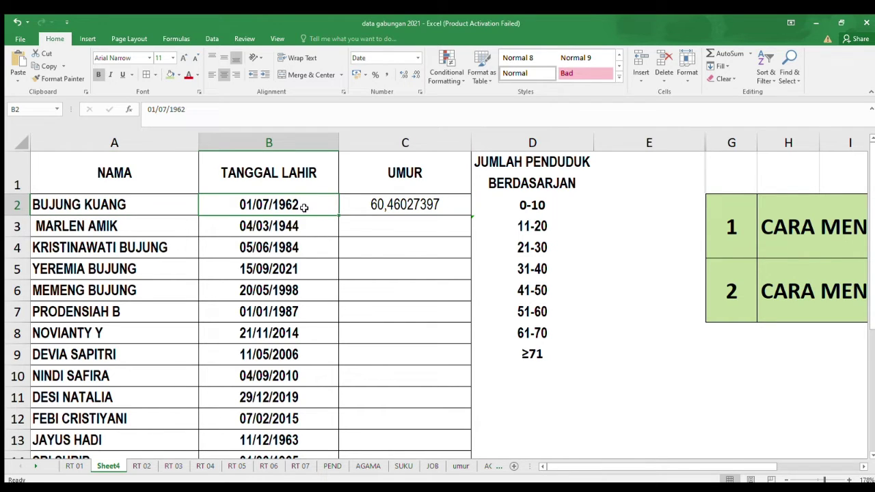
left_click(425, 205)
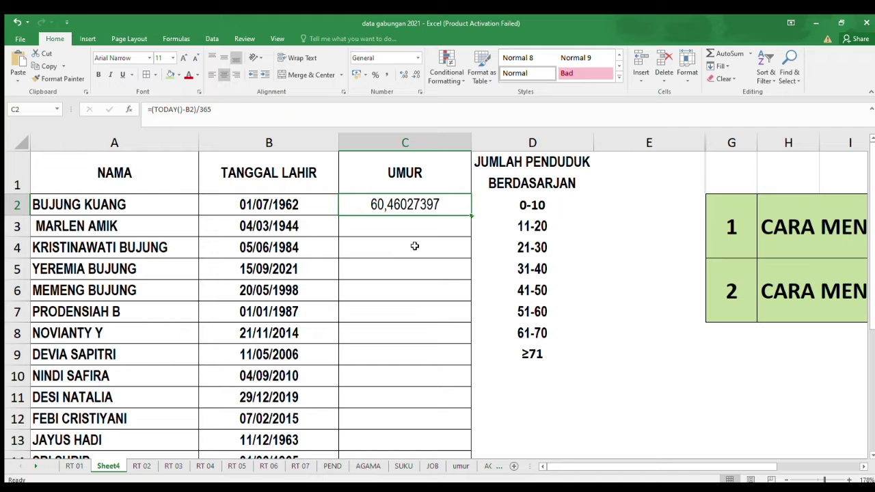
left_click(268, 227)
left_click(284, 207)
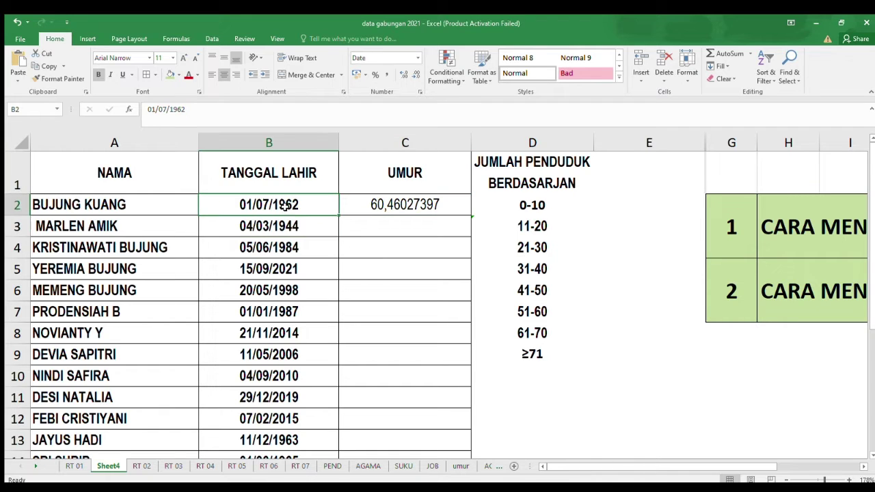
left_click(290, 226)
Fill the age formula from C2 down the UMUR column to C23 and check the copied formulas.
left_click(401, 207)
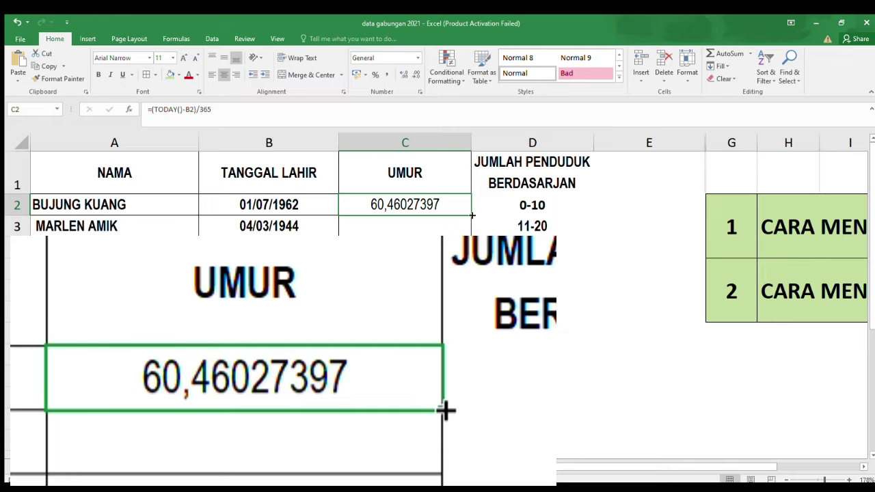
left_click_drag(472, 215, 482, 432)
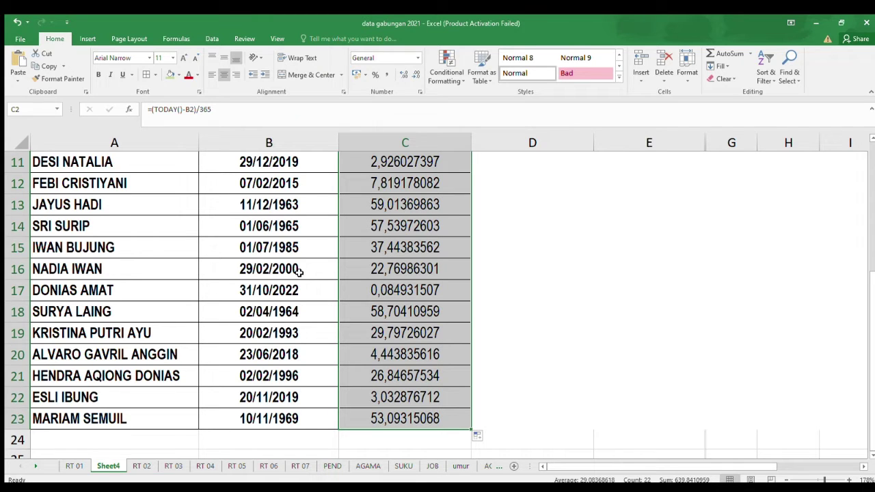
left_click(391, 293)
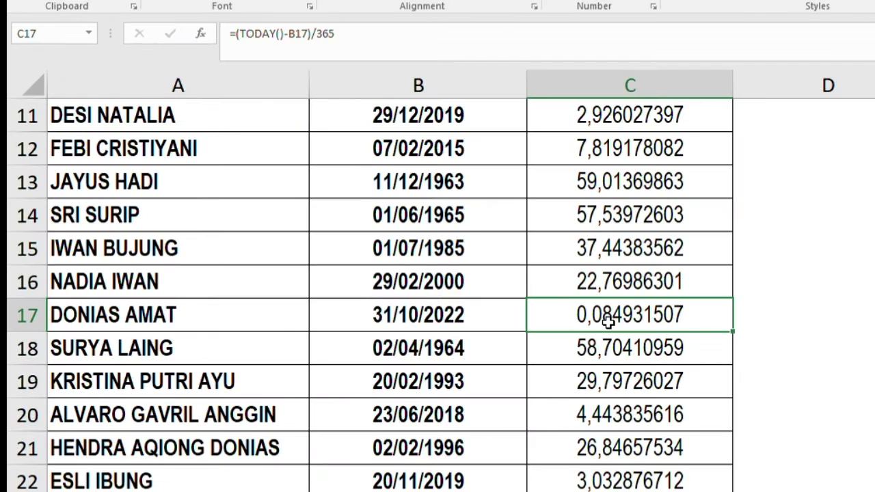
scroll(608, 322, "up", 4)
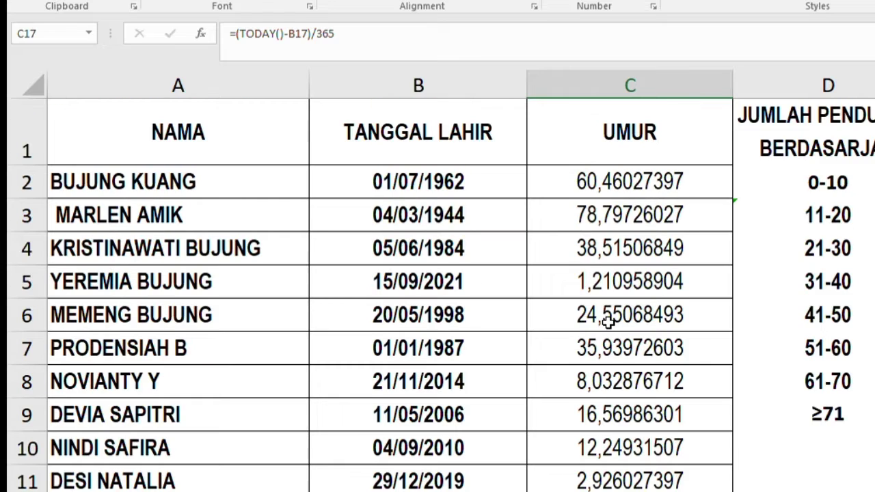
Wrap the age calculation in C2 in INT so the formula reads =INT((TODAY()-B2)/365).
left_click(624, 189)
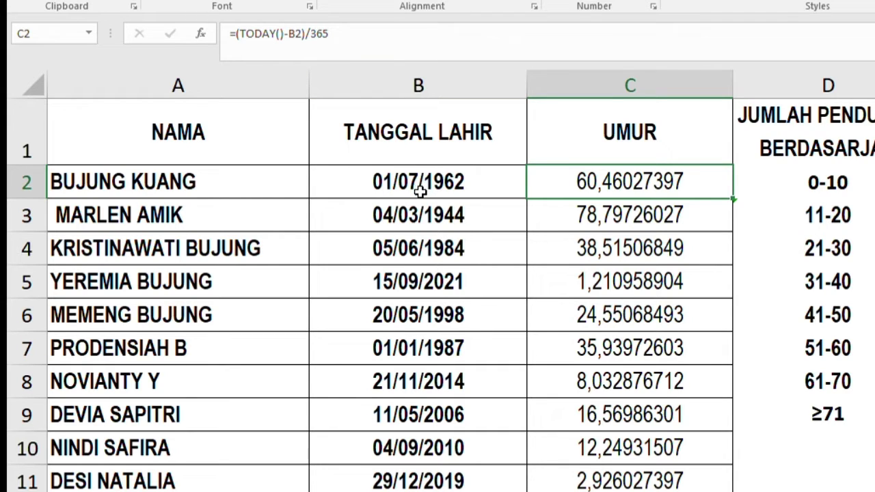
left_click(237, 41)
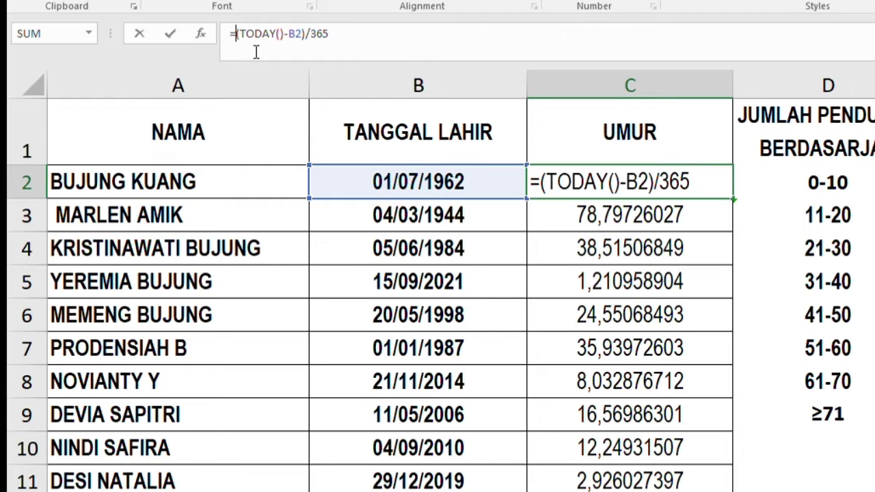
type("INT")
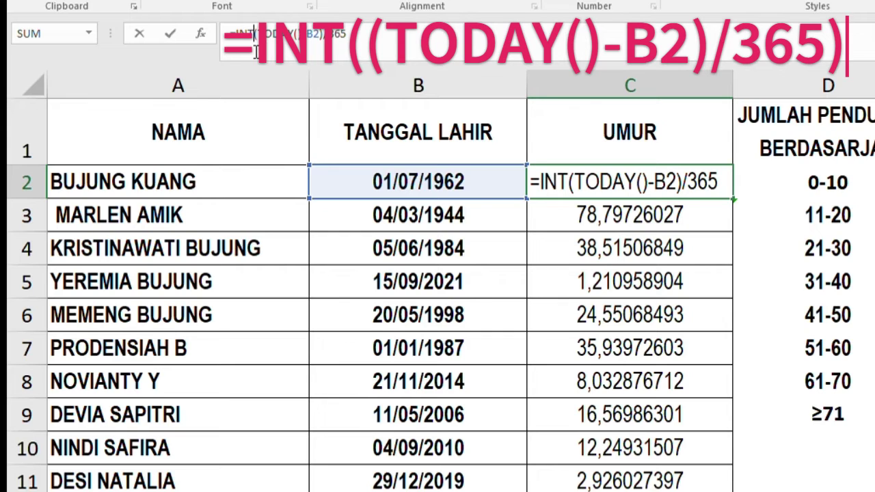
type(")")
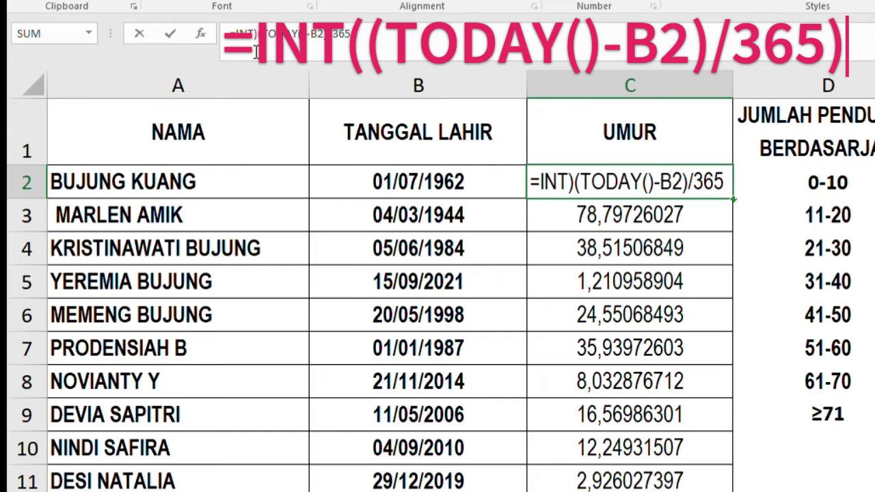
key("BackSpace")
type("(")
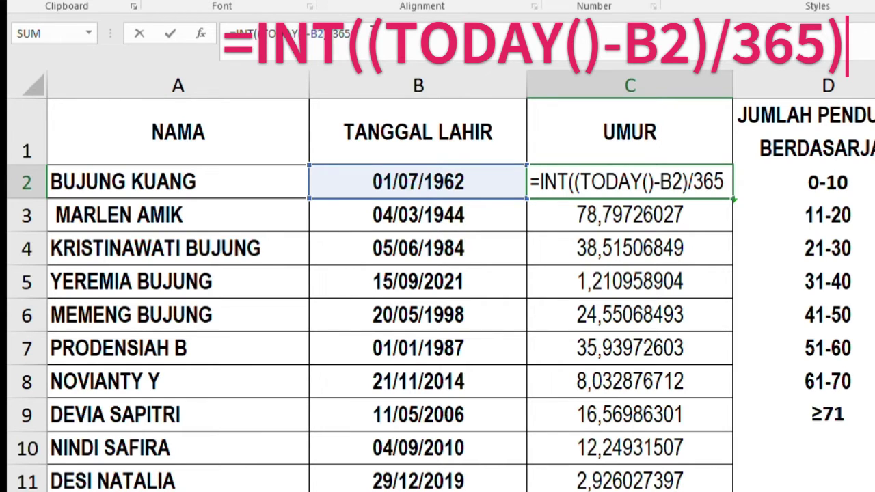
type(")")
key("Return")
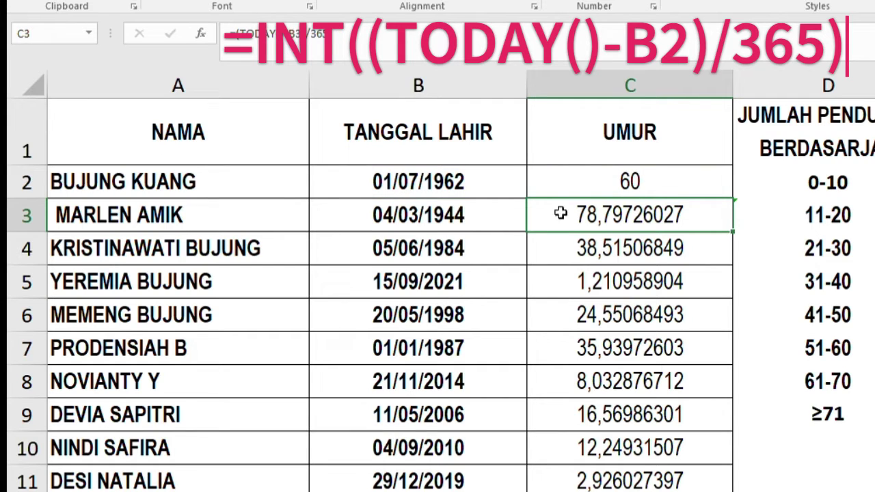
Fill the INT age formula from C2 down the UMUR column to C23.
left_click(674, 186)
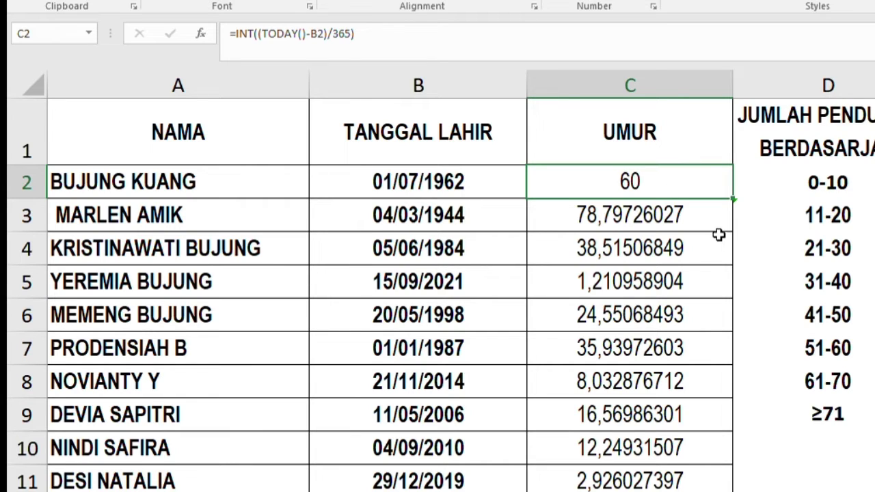
left_click_drag(733, 200, 726, 491)
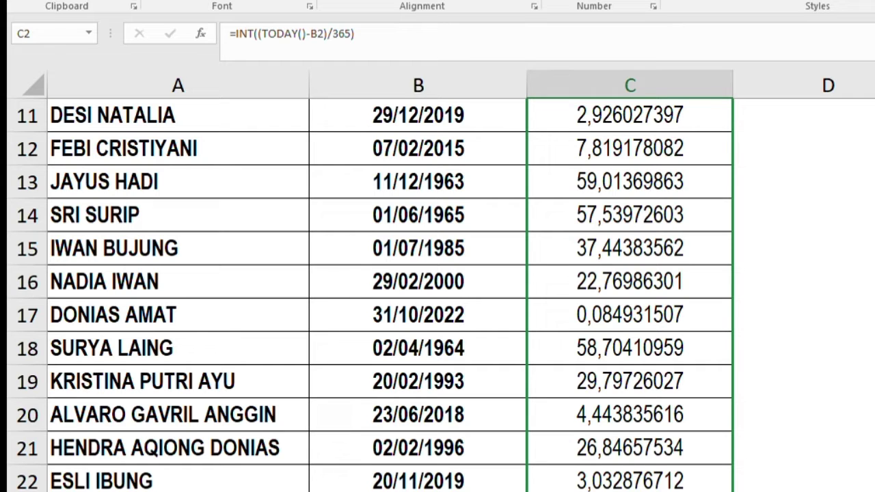
left_click_drag(727, 491, 727, 491)
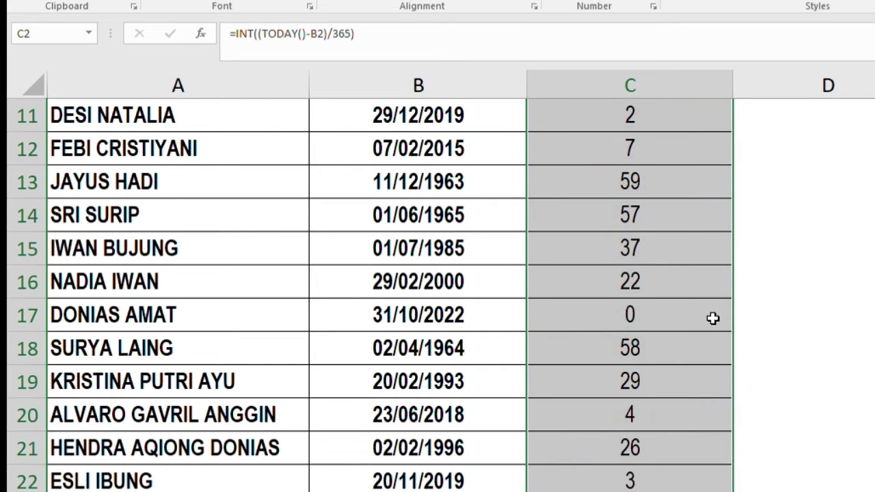
scroll(713, 318, "up", 3)
scroll(691, 336, "up", 1)
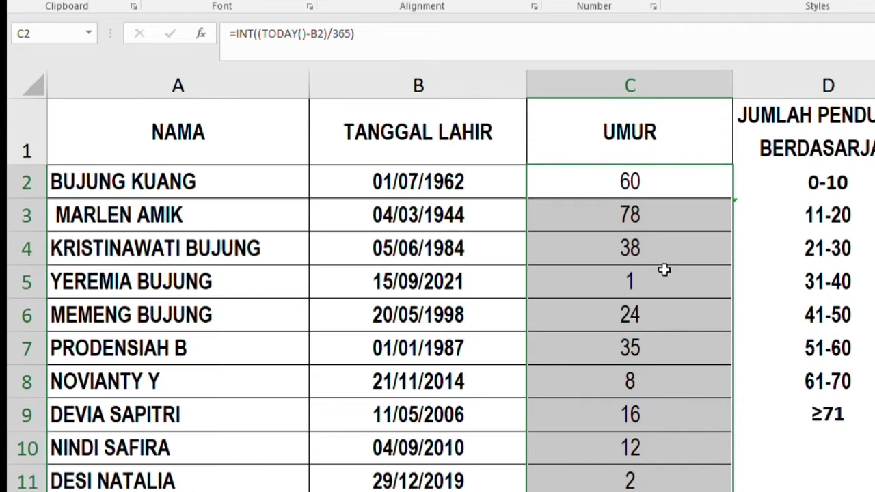
Check the copied INT formulas and ages down the UMUR column, and review the two listed topics beside the table.
left_click(652, 218)
left_click(653, 253)
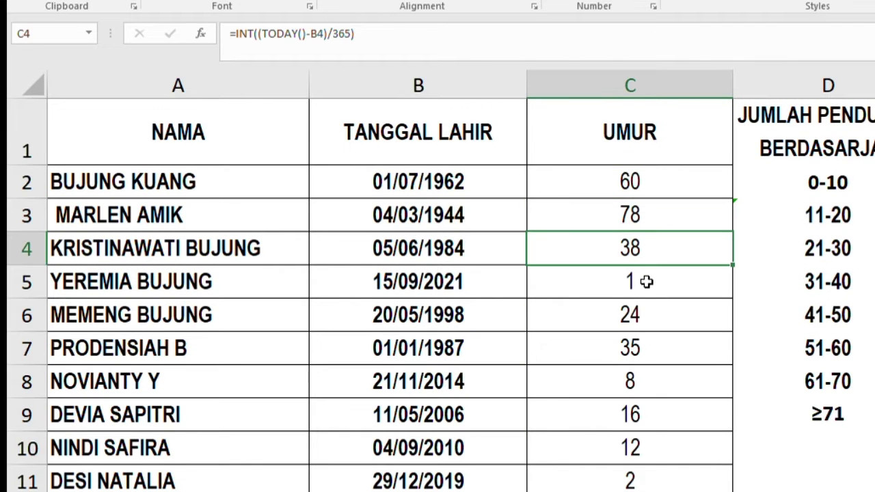
left_click(646, 282)
left_click(654, 324)
scroll(660, 334, "down", 1)
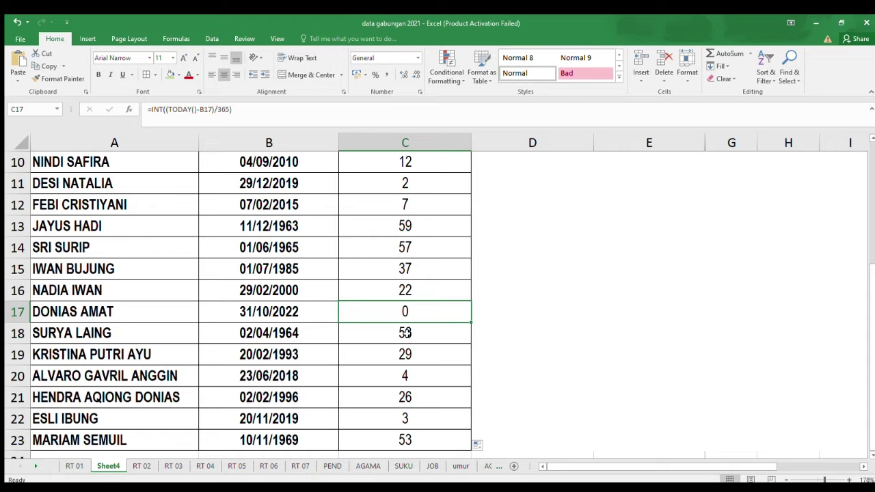
scroll(405, 332, "down", 2)
scroll(401, 335, "up", 5)
left_click_drag(681, 466, 763, 464)
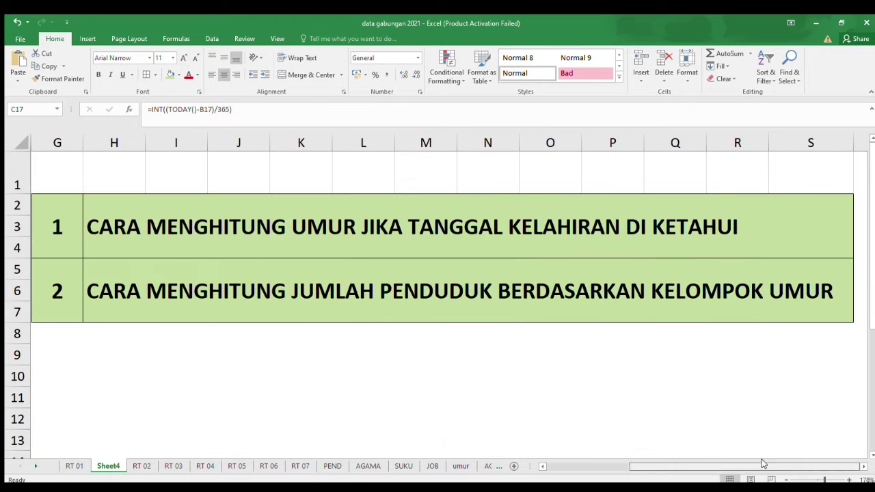
left_click_drag(636, 466, 499, 460)
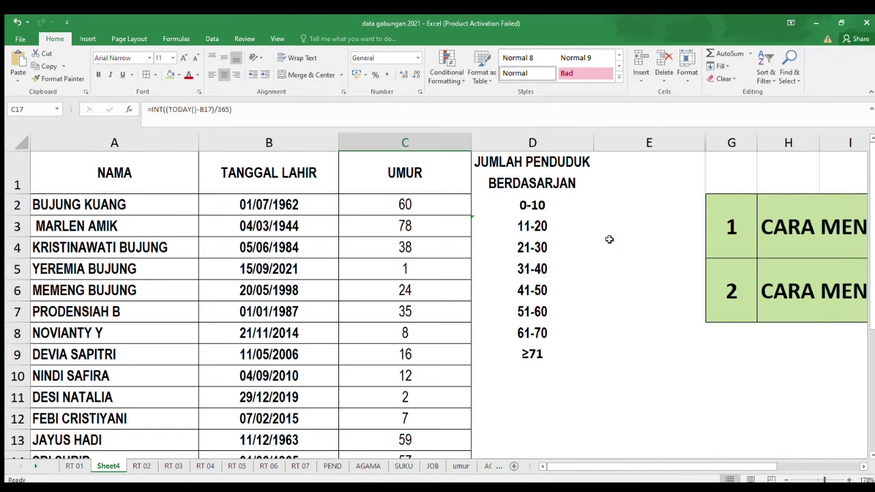
Correct the misspelled word in the D1 heading to BERDASARKAN.
left_click(527, 182)
left_click(254, 111)
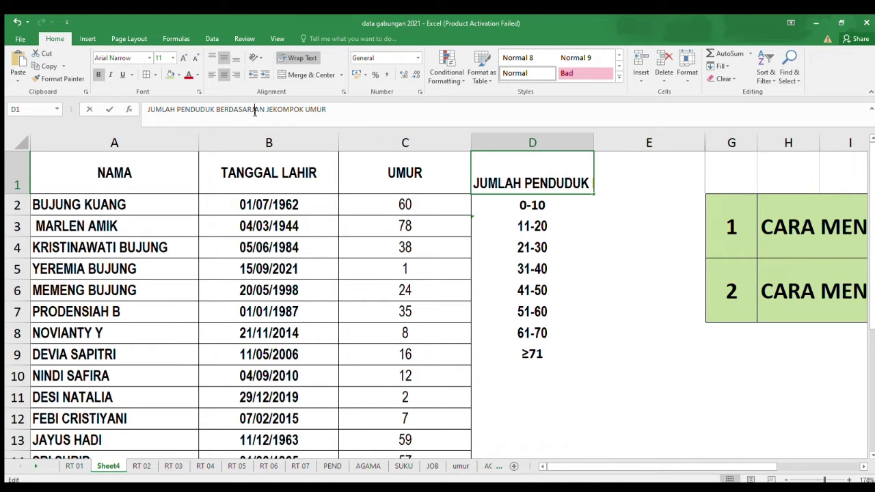
key("BackSpace")
type("K")
left_click(583, 259)
Begin a COUNTIFS formula in E2 for the 0-10 age group, with C2:C23 as the first criteria range.
left_click(644, 249)
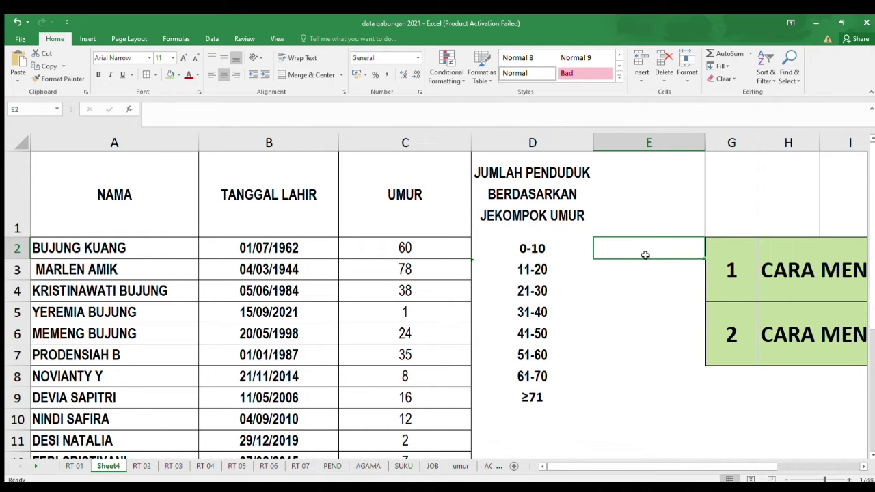
type("=C")
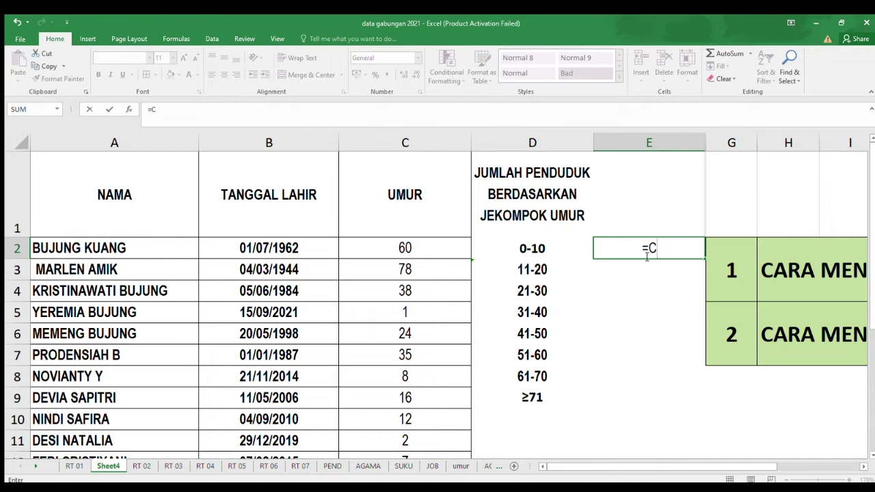
type("OUNTIFS")
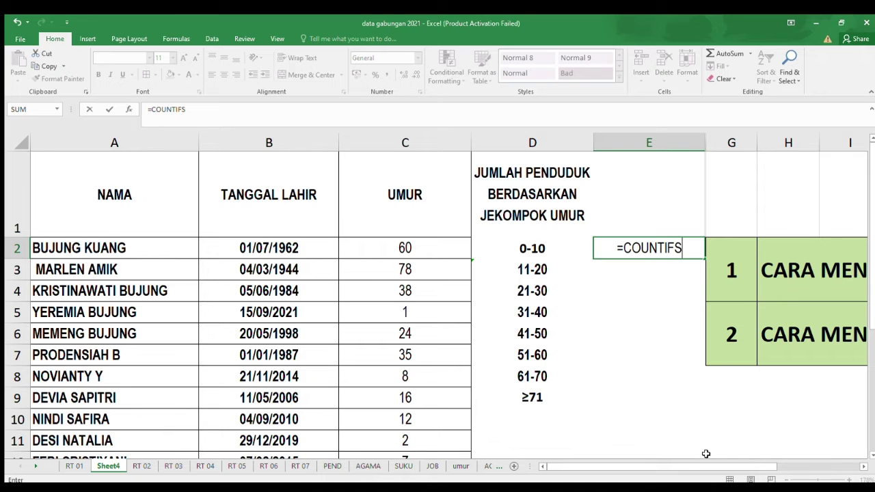
left_click_drag(704, 466, 721, 466)
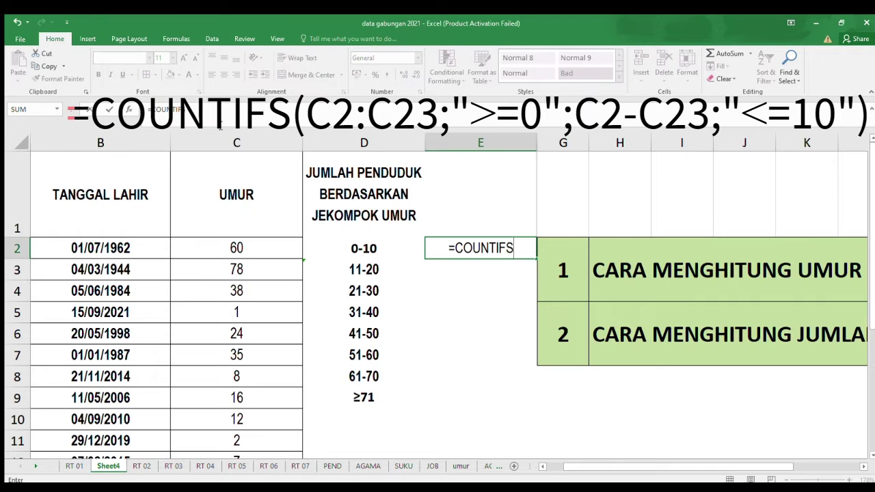
left_click(203, 113)
type("(")
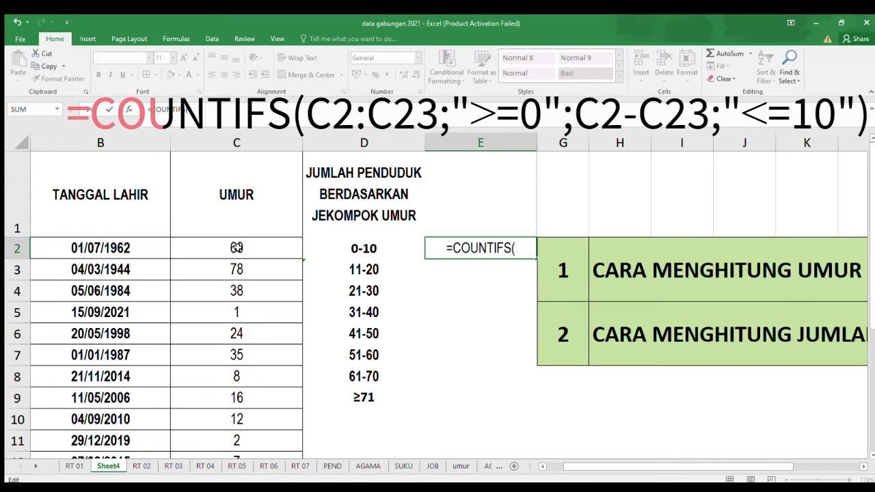
left_click_drag(237, 246, 234, 372)
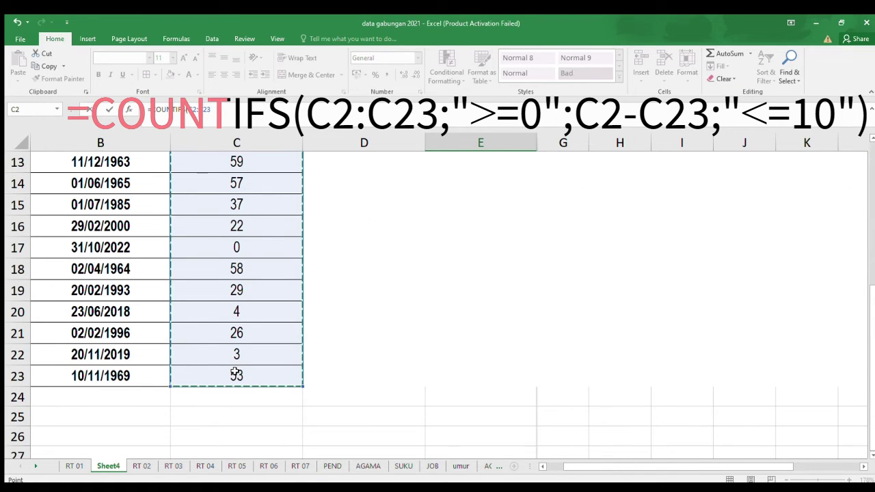
type(";")
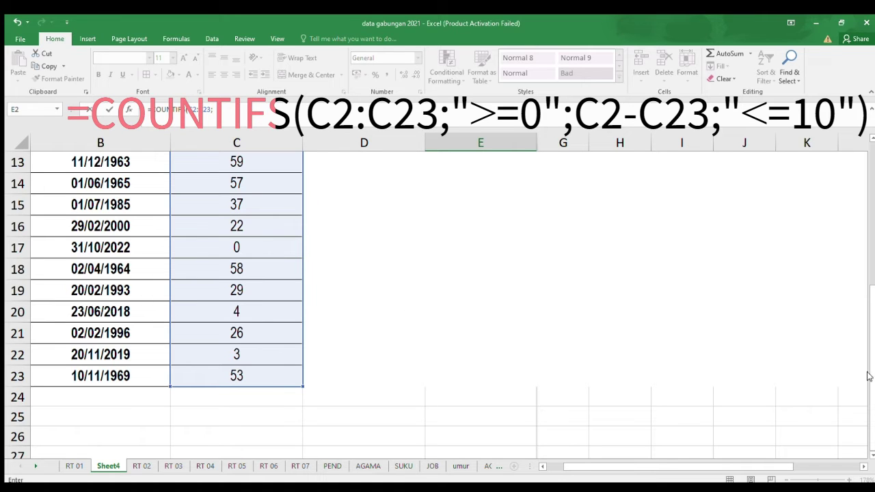
left_click_drag(870, 312, 872, 152)
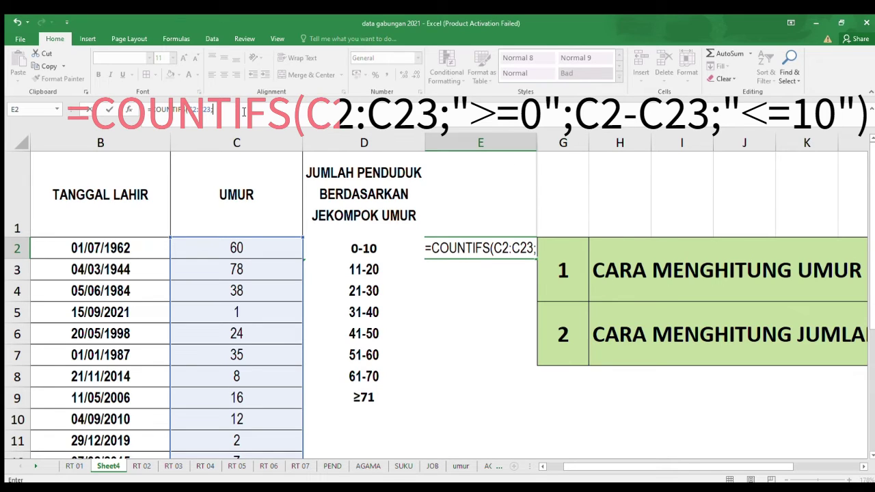
Enter "<=0" in quotation marks as the first COUNTIFS criterion, followed by a semicolon separator.
type("<")
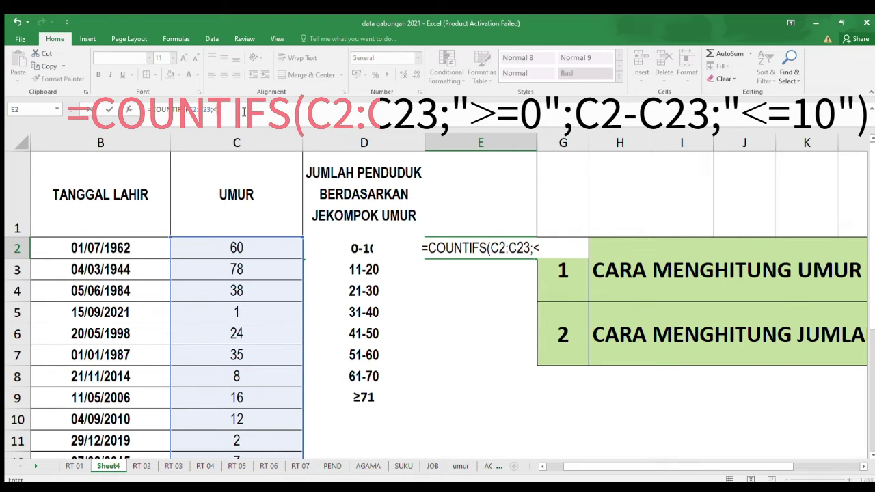
type("=0")
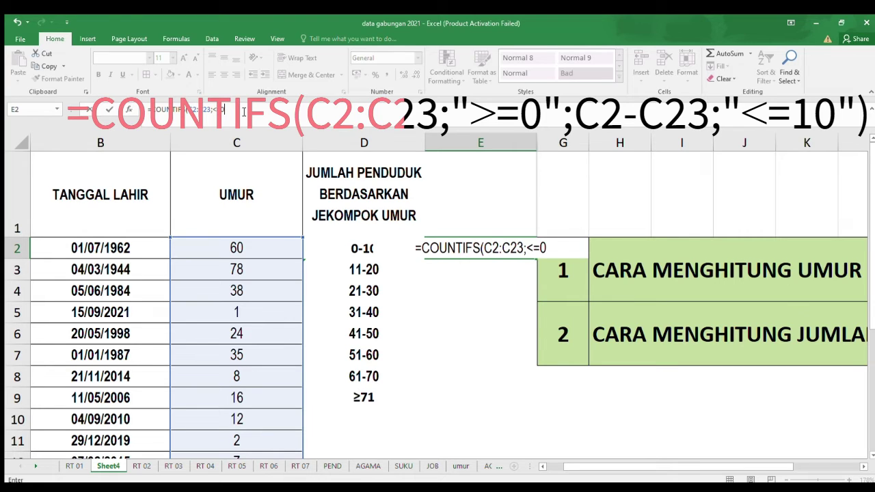
type("\"")
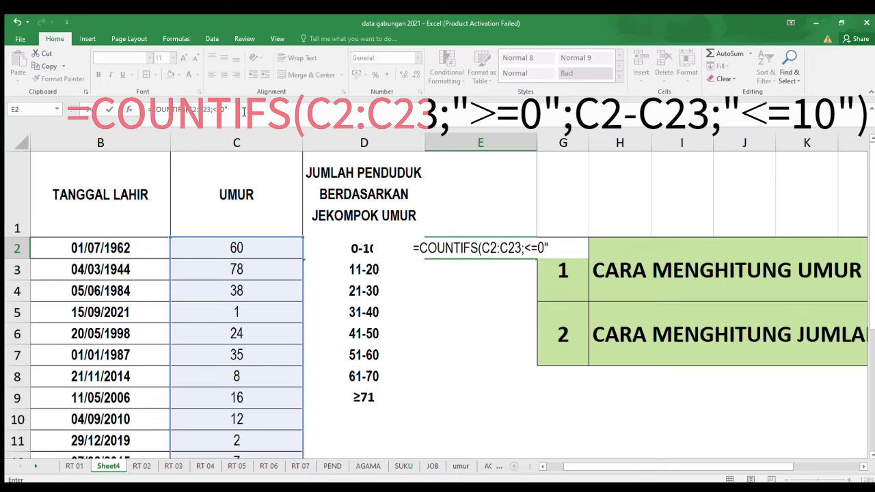
left_click(214, 111)
type("\"")
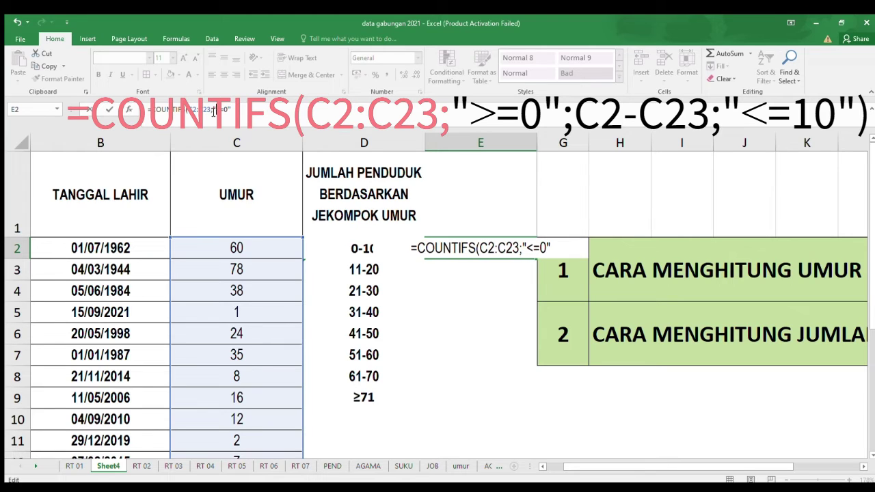
type(";")
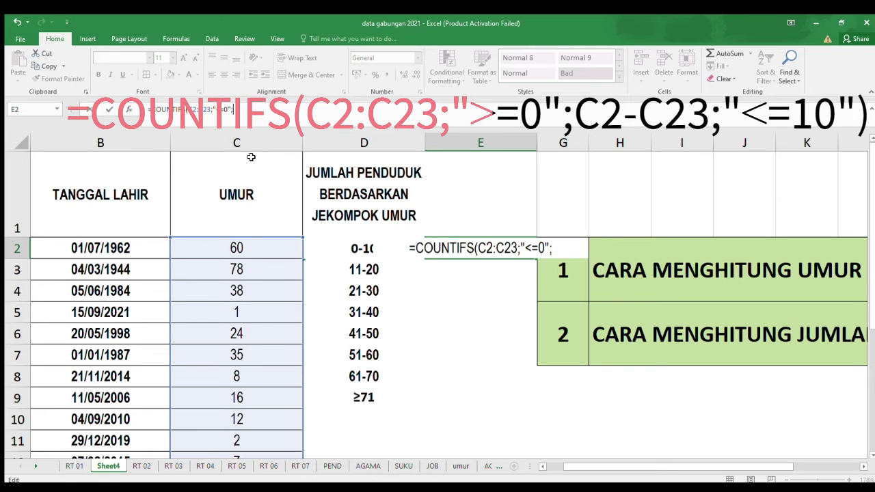
Add C2:C23 as the second COUNTIFS range with an upper limit of <=10.
left_click_drag(237, 248, 248, 416)
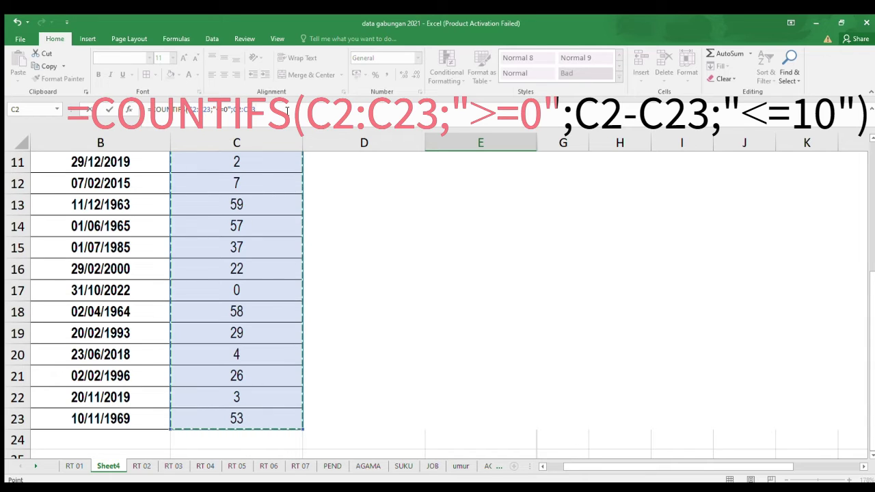
type(";")
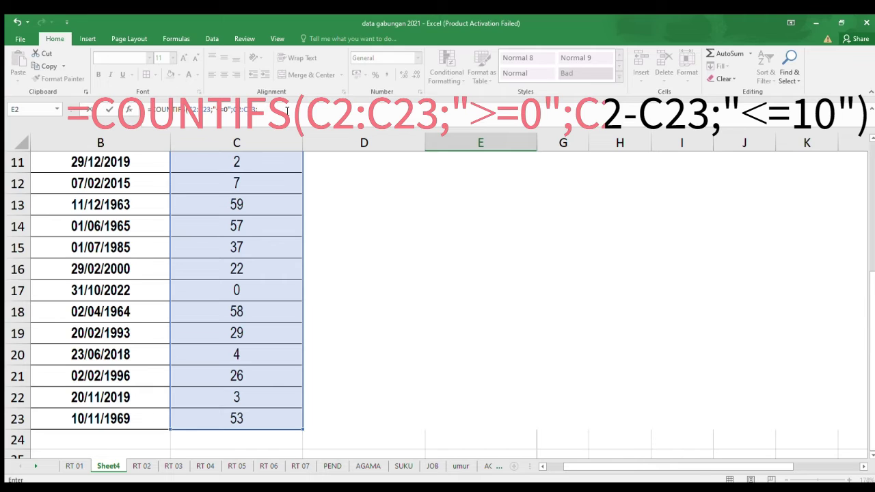
type("\"<=")
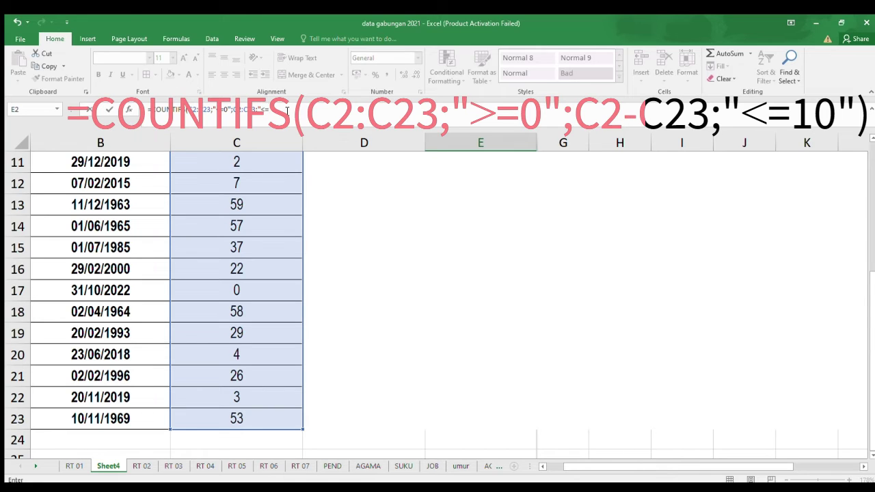
type("1")
Change the first criterion to ">=0", complete the formula as =COUNTIFS(C2:C23;">=0";C2:C23;"<=10"), and check E2 against the 0-10 label.
left_click(219, 110)
key("BackSpace")
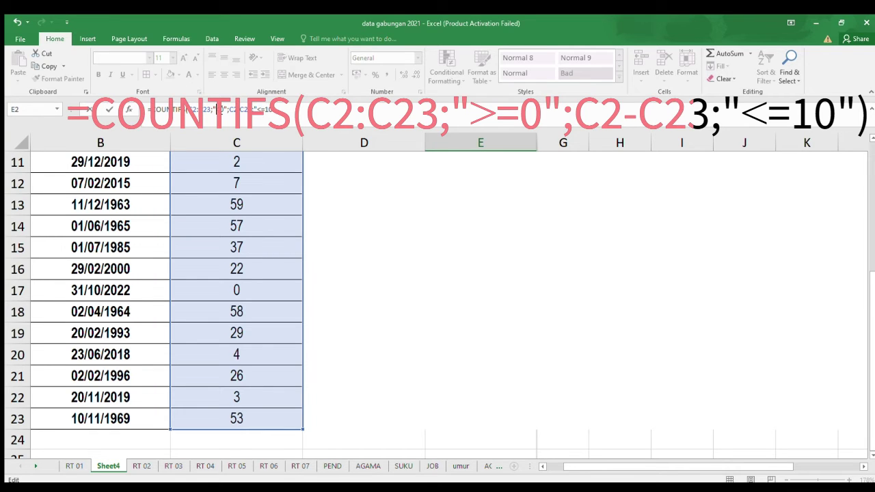
type(">=")
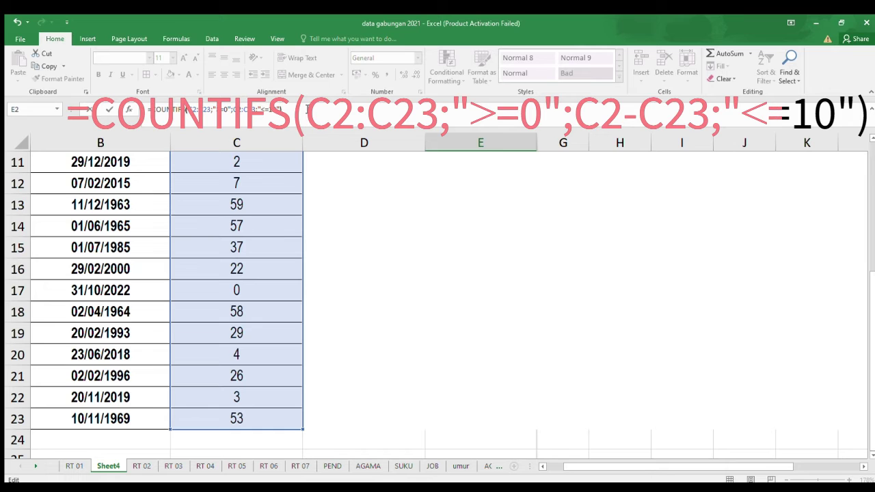
key("Return")
scroll(480, 245, "up", 1)
left_click(480, 245)
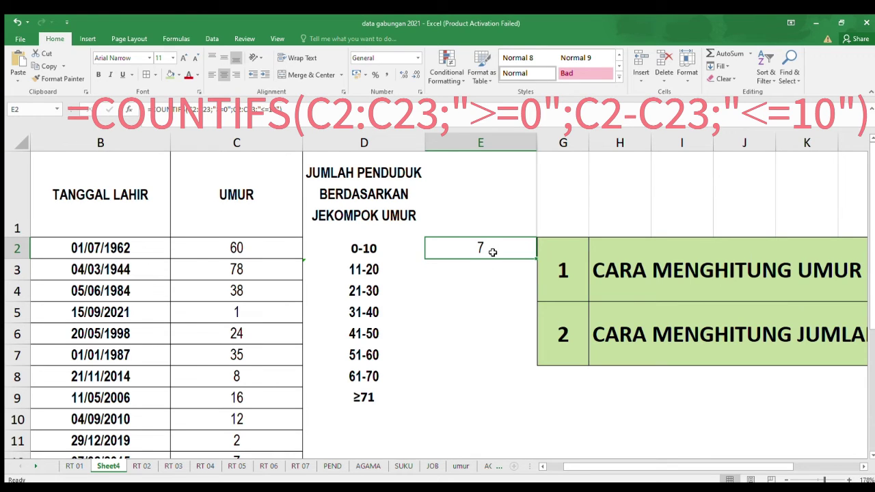
left_click(369, 246)
left_click(448, 248)
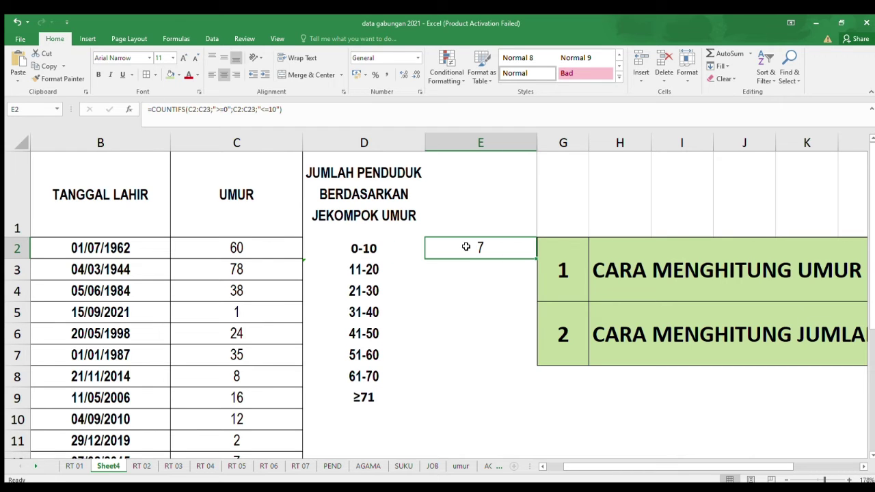
Check the ages from 0 to 10 in the UMUR column against the count in E2.
scroll(466, 246, "down", 2)
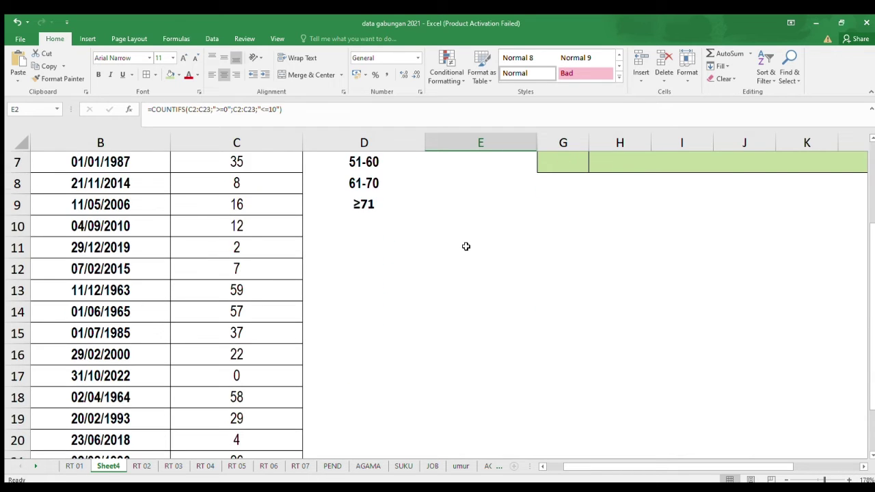
scroll(465, 246, "up", 1)
left_click(236, 190)
left_click(255, 249)
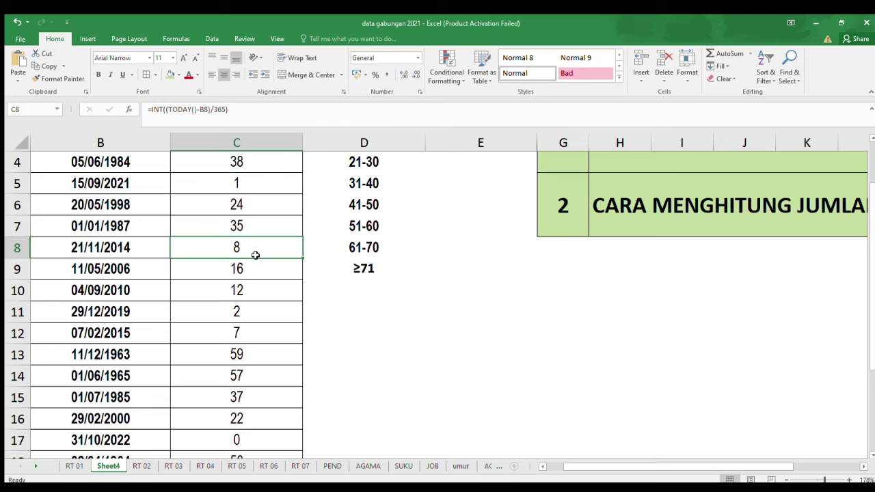
left_click(239, 311)
left_click(239, 332)
scroll(307, 344, "down", 2)
left_click(236, 311)
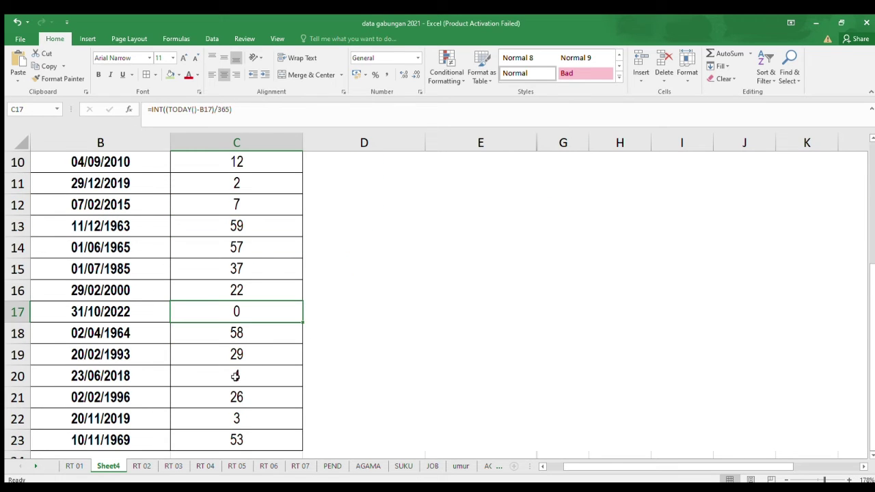
left_click(234, 376)
left_click(244, 419)
scroll(392, 299, "up", 3)
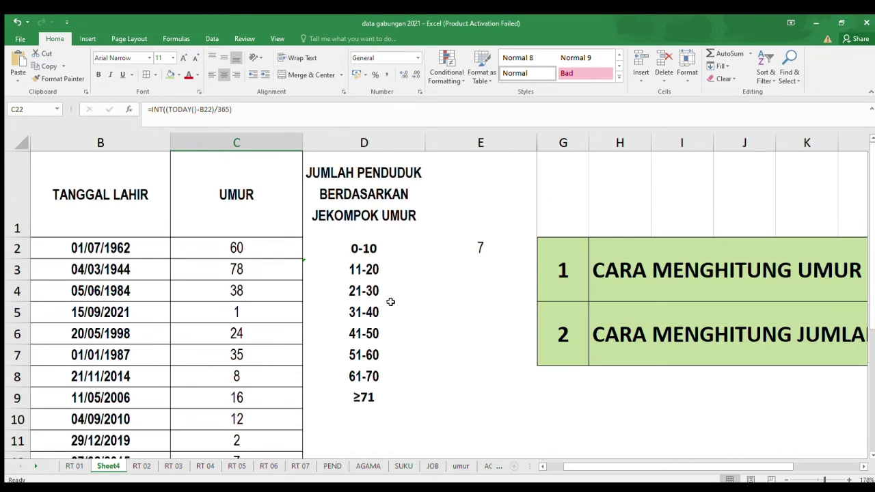
left_click(475, 264)
left_click(471, 248)
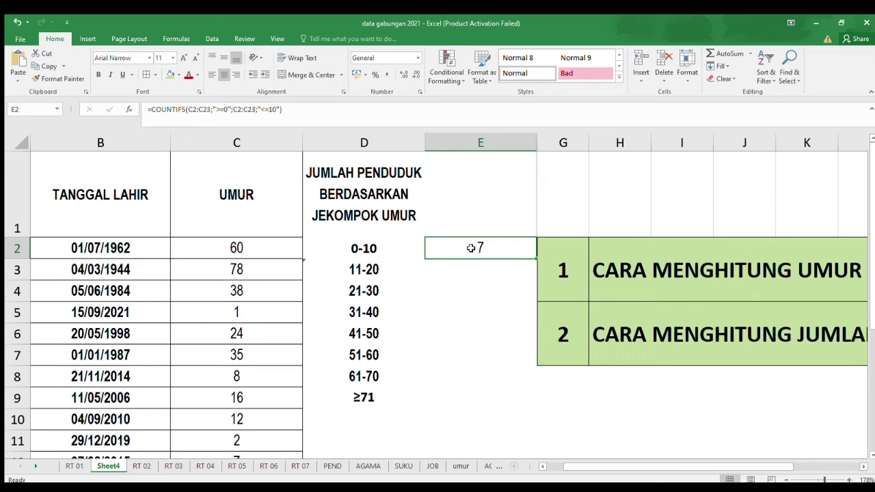
scroll(456, 280, "down", 3)
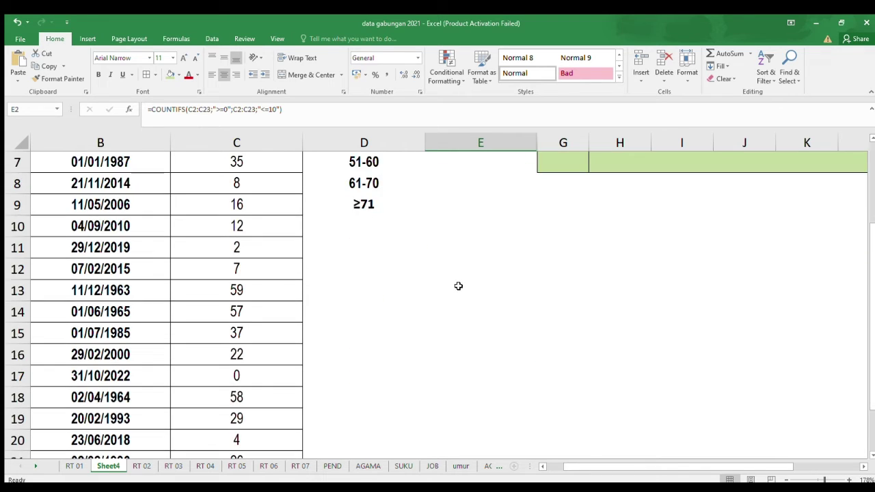
scroll(481, 358, "up", 3)
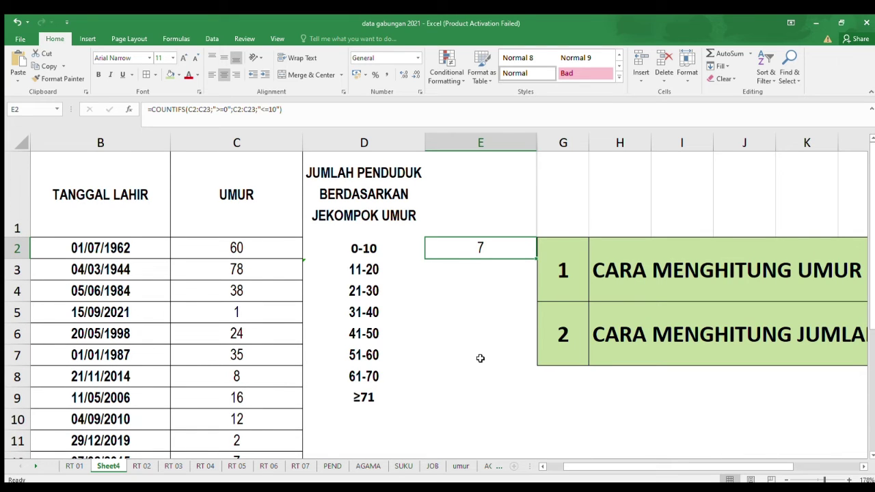
Convert both C2:C23 ranges in E2's COUNTIFS formula to absolute references, $C$2:$C$23.
left_click(197, 110)
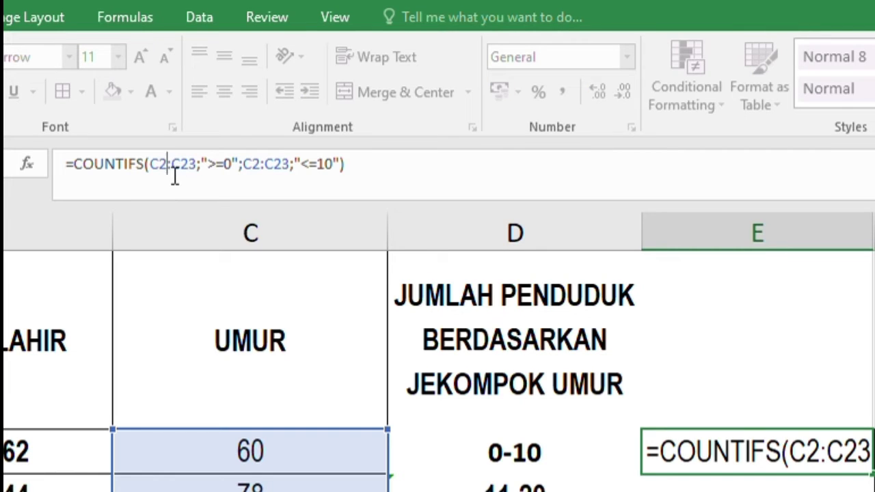
key("F4")
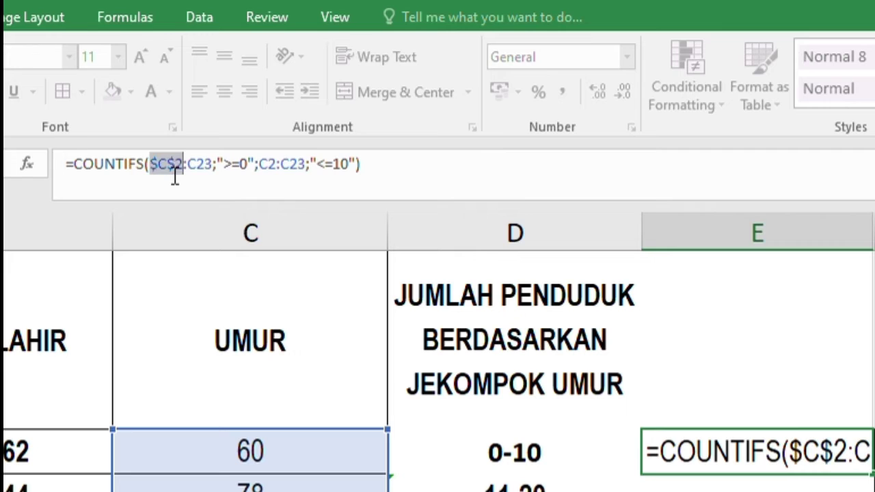
left_click(214, 170)
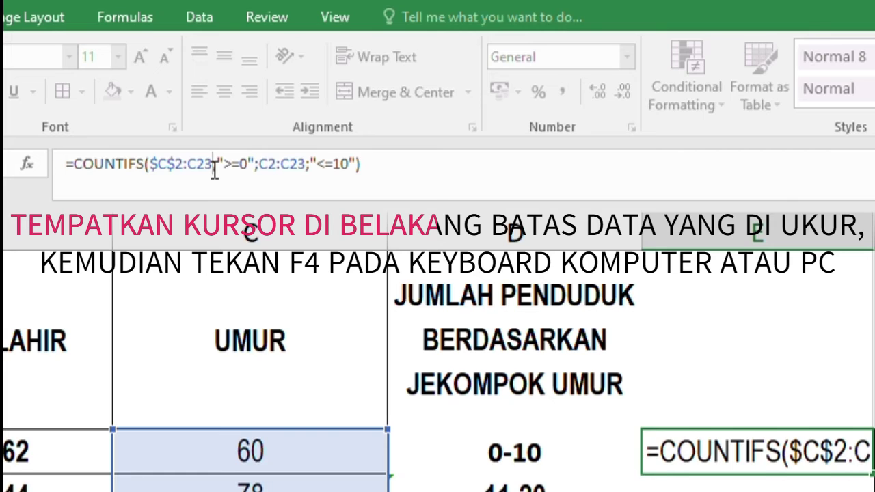
key("F4")
left_click(292, 166)
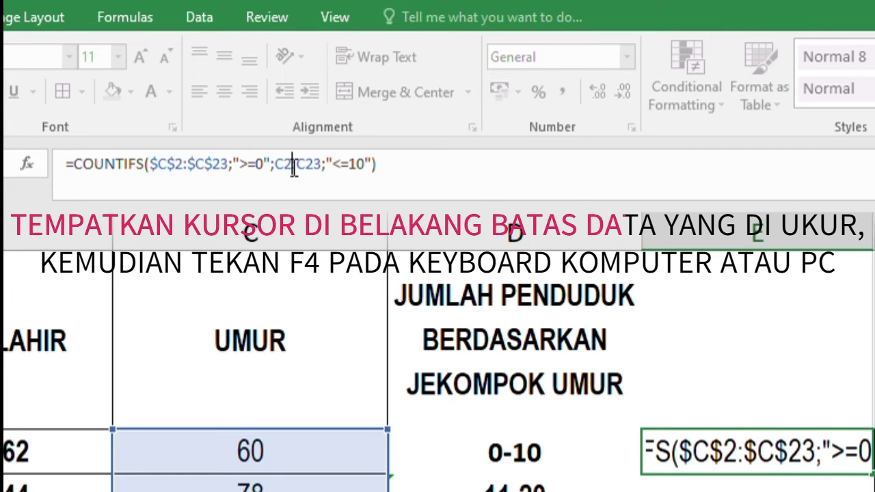
key("F4")
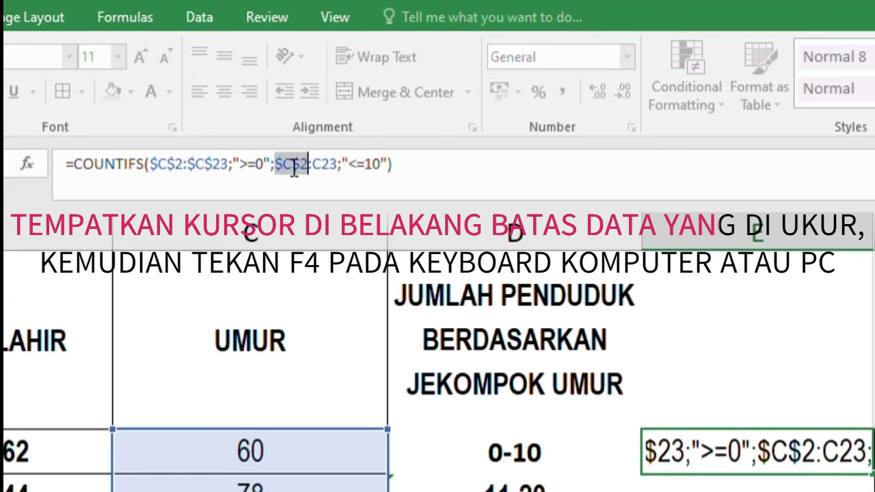
left_click(338, 168)
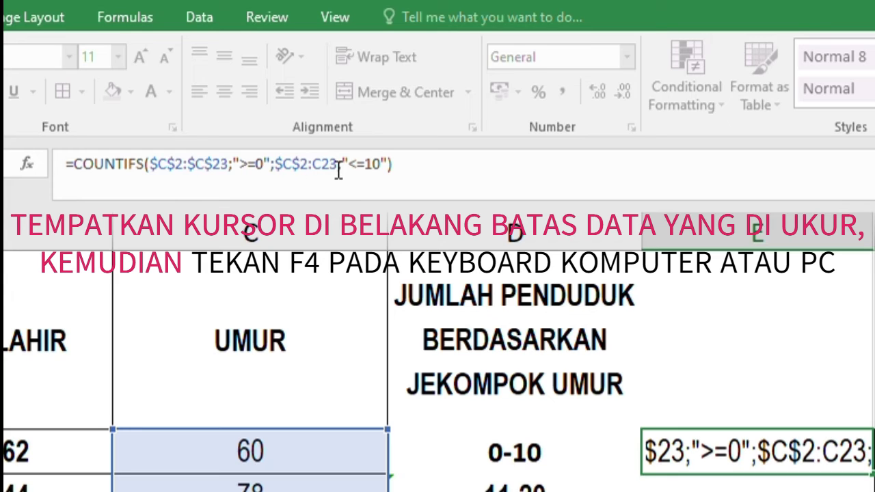
key("F4")
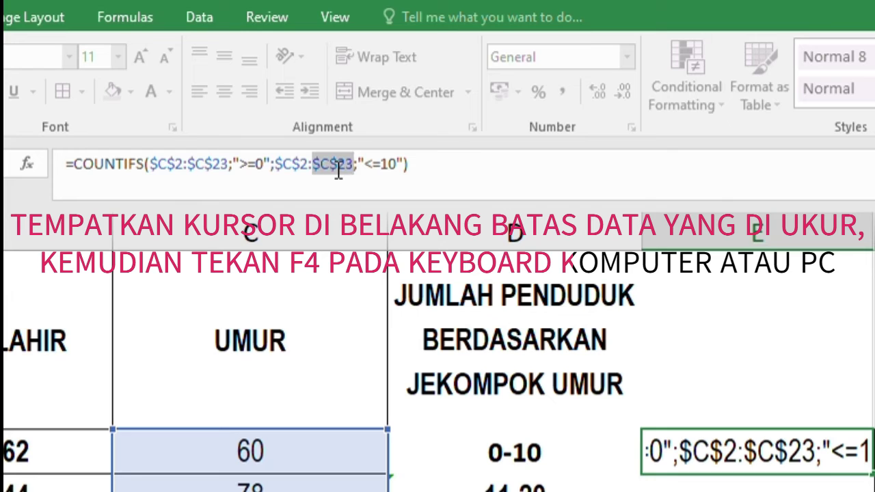
left_click(424, 168)
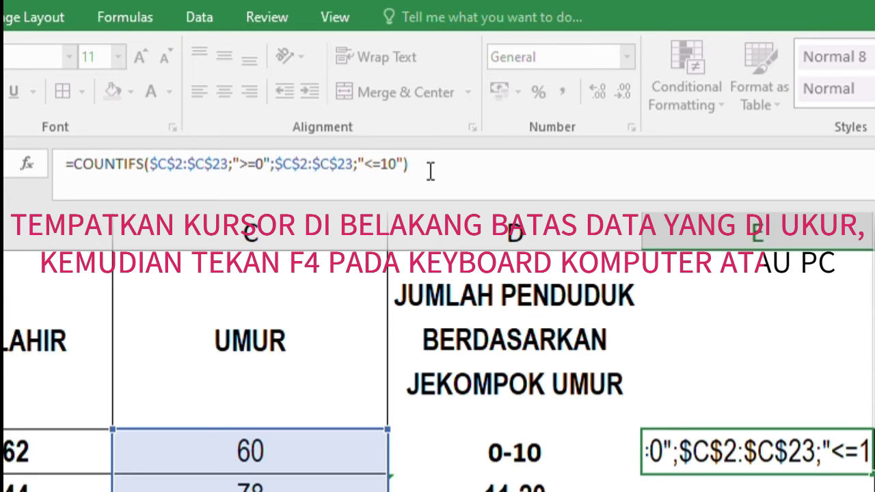
key("Return")
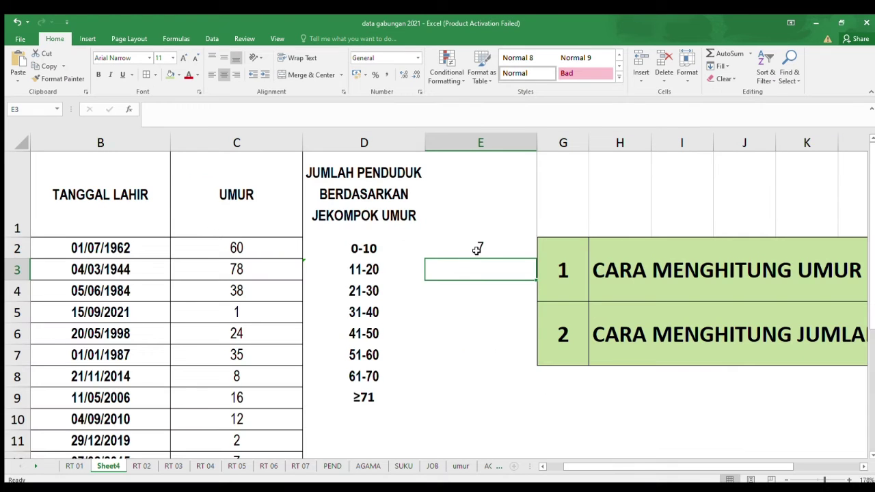
Copy the COUNTIFS formula from E2 down through E9, covering the remaining age groups.
left_click(751, 455)
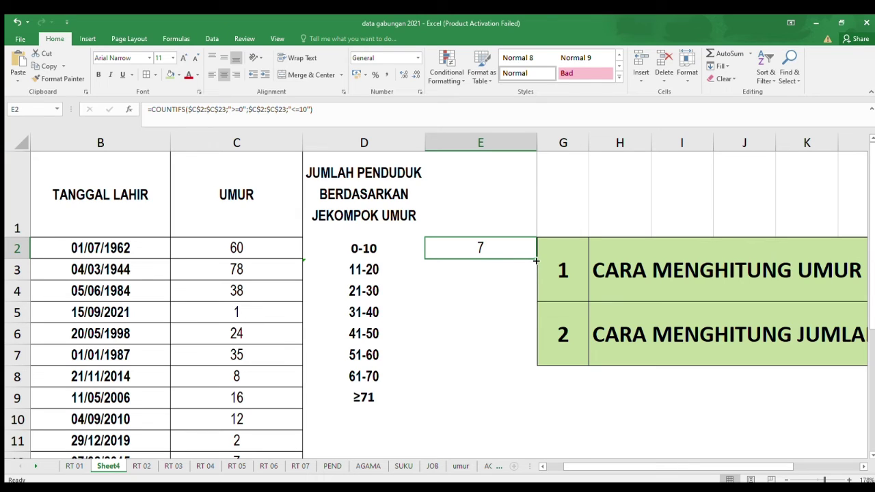
left_click_drag(537, 260, 531, 400)
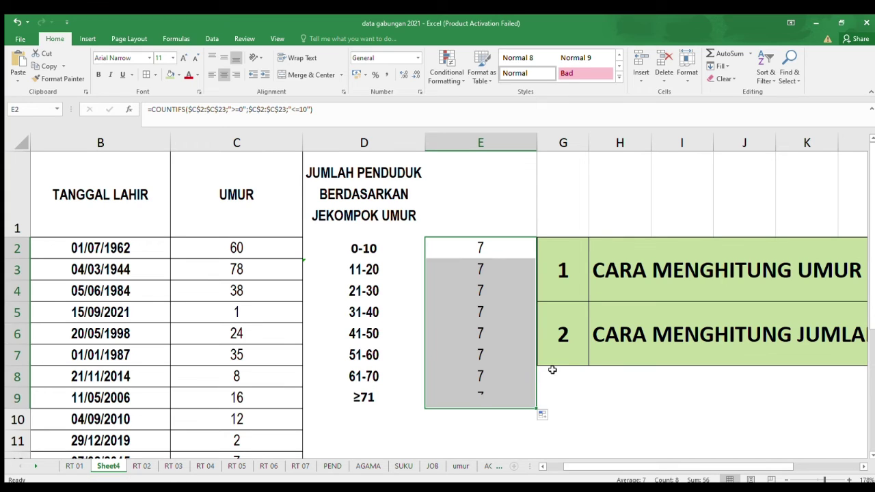
Set the COUNTIFS criteria in E3 to ">=11" and "<=20" for the 11-20 age group.
left_click(480, 270)
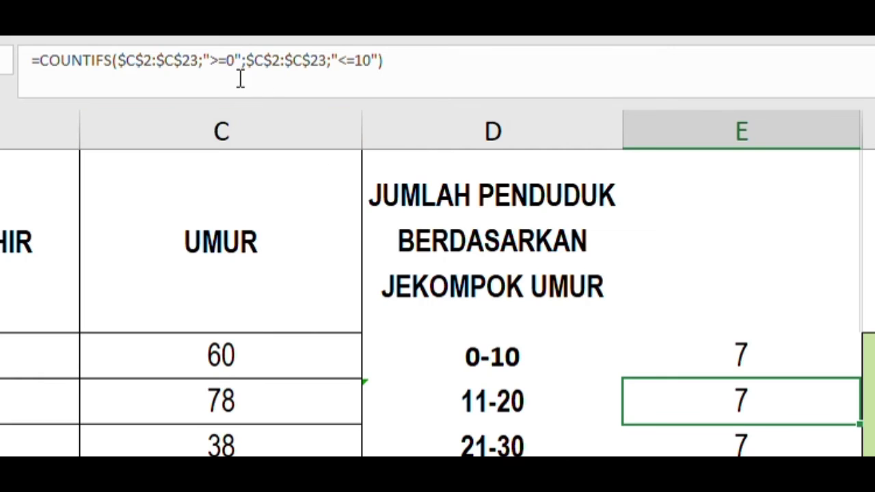
left_click(239, 64)
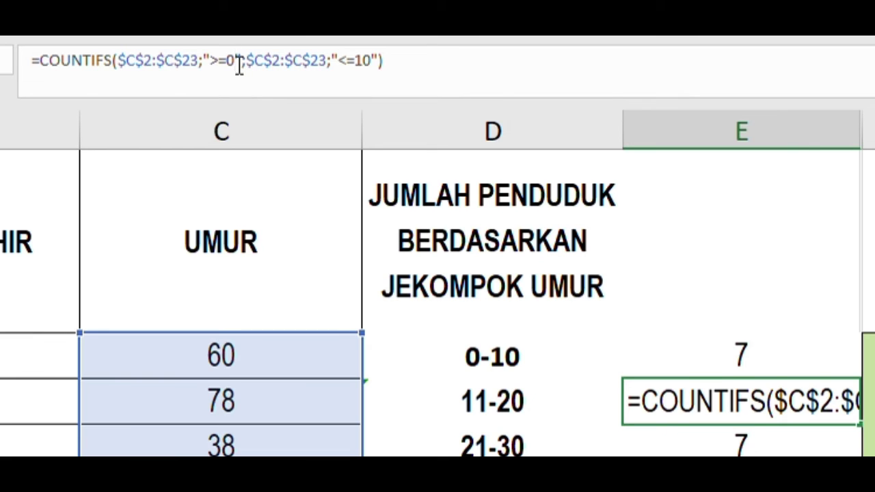
key("BackSpace")
type("11")
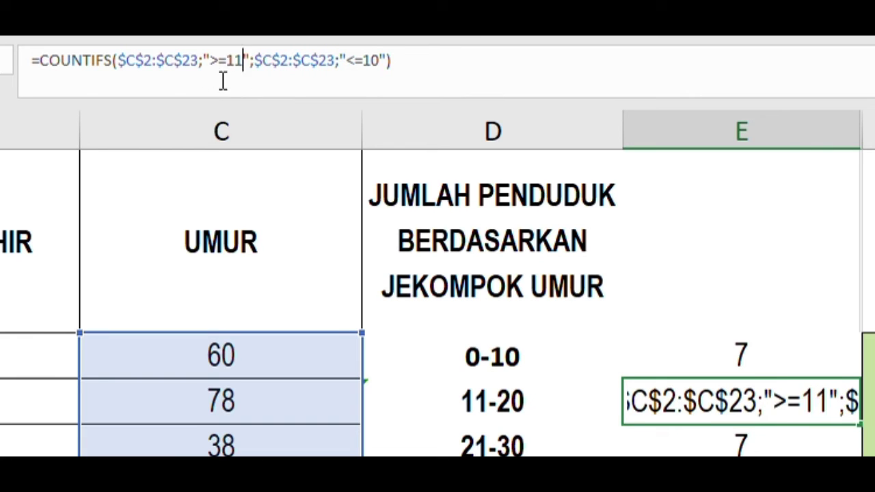
left_click(380, 65)
key("BackSpace")
key("BackSpace")
type("2")
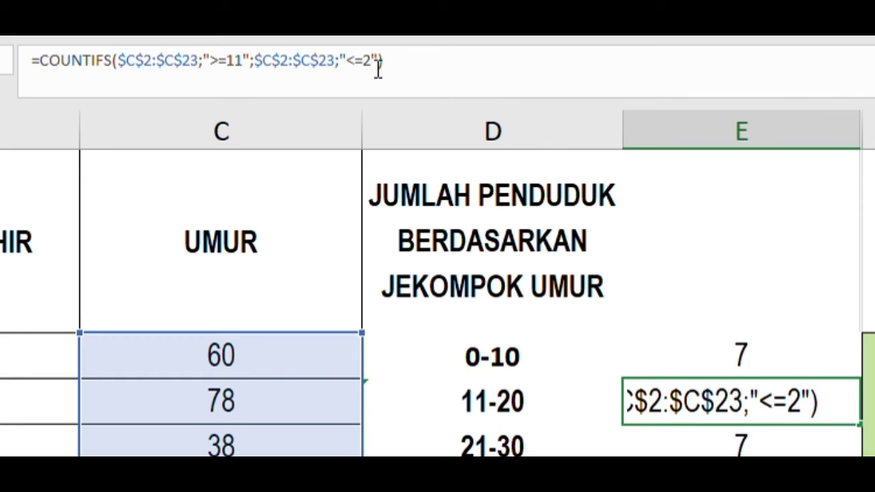
type("0")
key("Return")
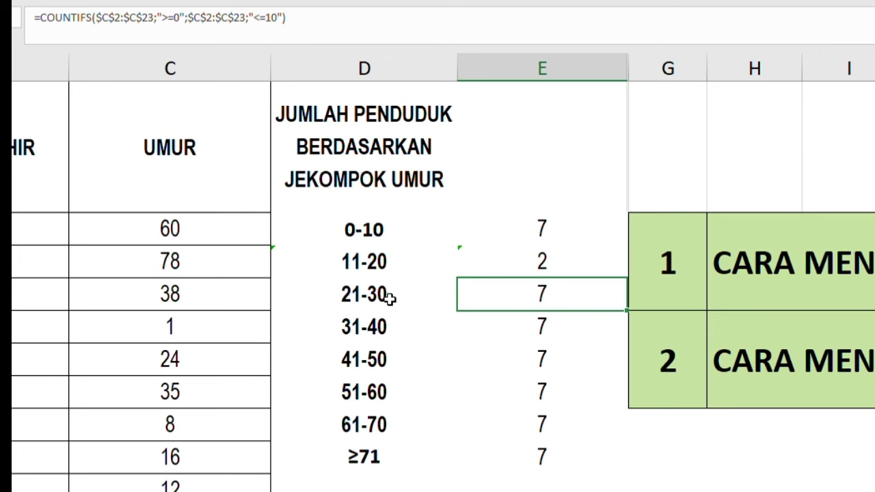
Set the COUNTIFS criteria in E4 to ">=21" and "<=30" for the 21-30 age group.
left_click(179, 18)
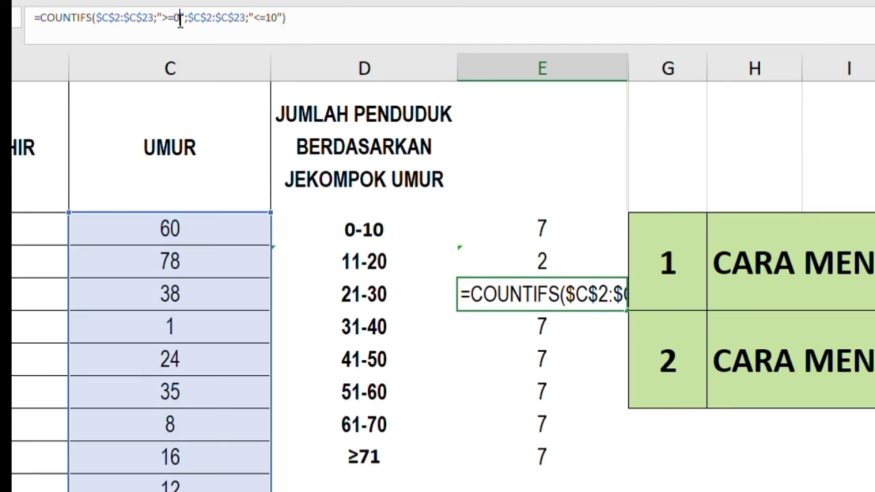
key("BackSpace")
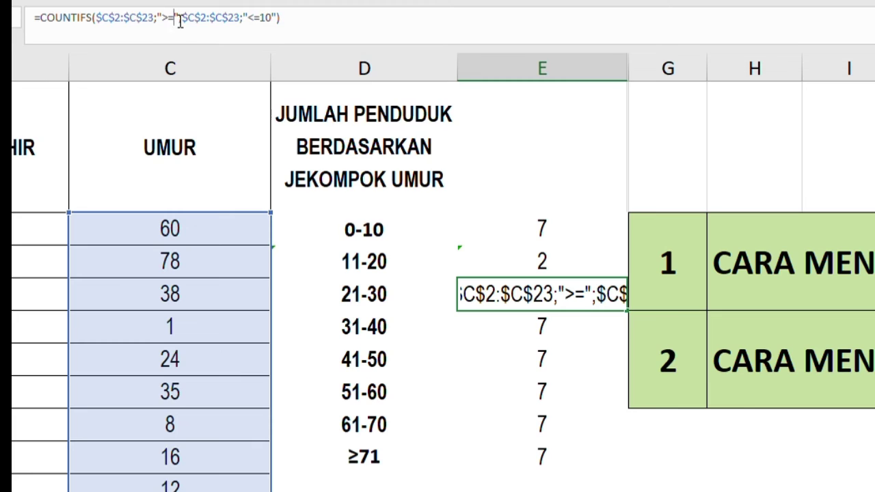
type("21")
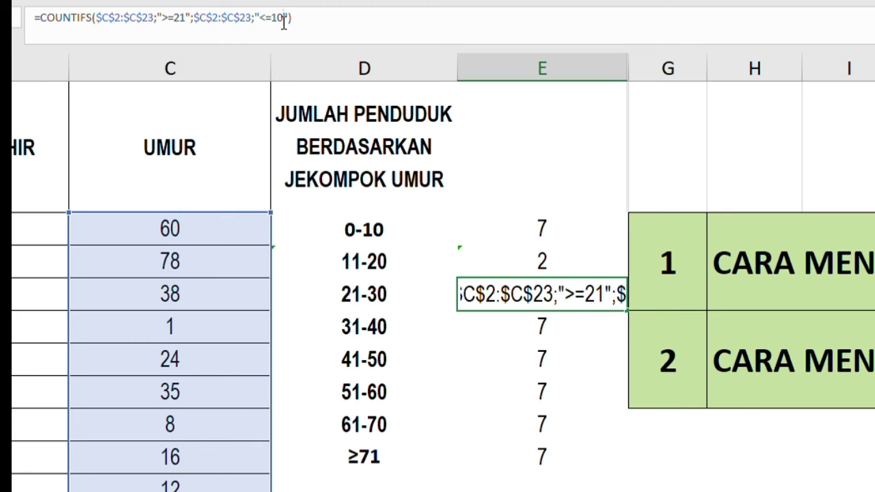
key("BackSpace")
key("BackSpace")
type("30")
left_click(551, 329)
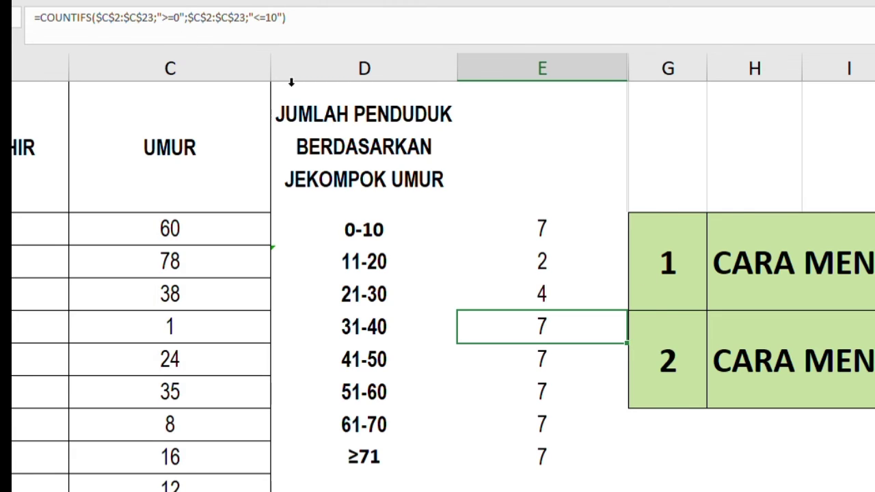
Set the COUNTIFS criteria in E5 to ">=31" and "<=40" for the 31-40 age group.
left_click(181, 18)
key("BackSpace")
type("31")
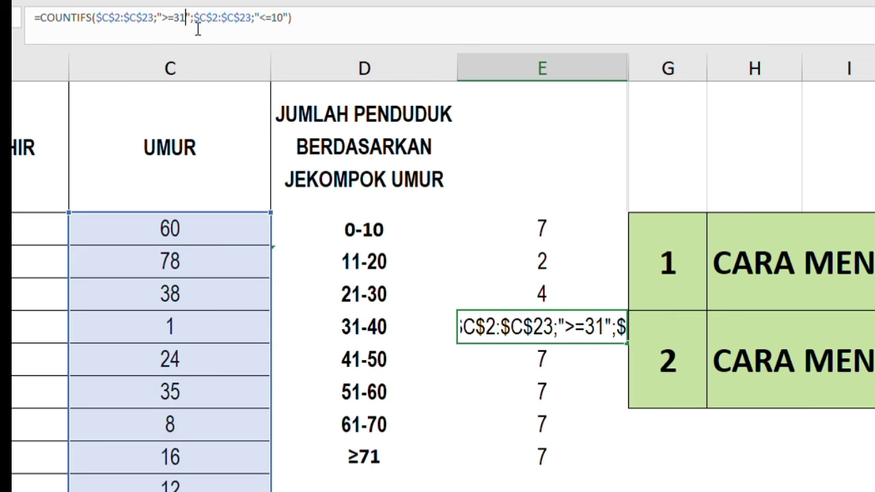
left_click(286, 18)
key("BackSpace")
key("BackSpace")
type("40")
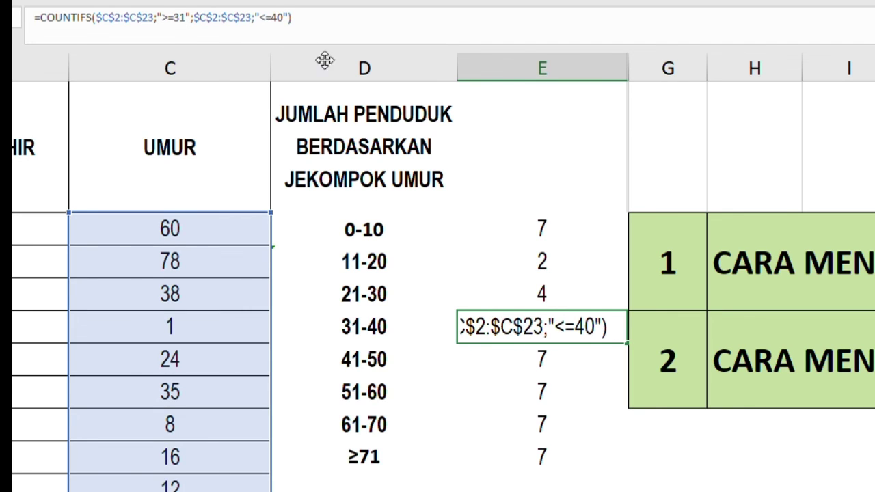
key("Return")
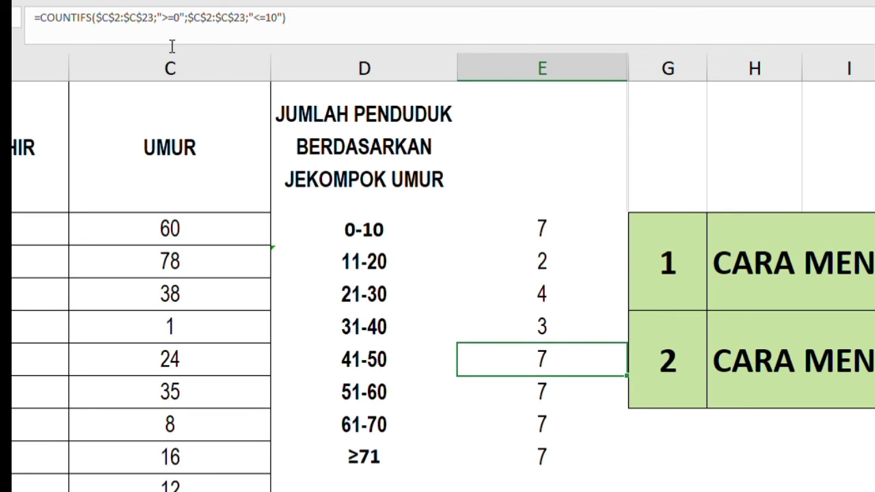
Set the COUNTIFS criteria in E6 to ">=41" and "<=50" for the 41-50 age group.
left_click(180, 26)
key("BackSpace")
type("41")
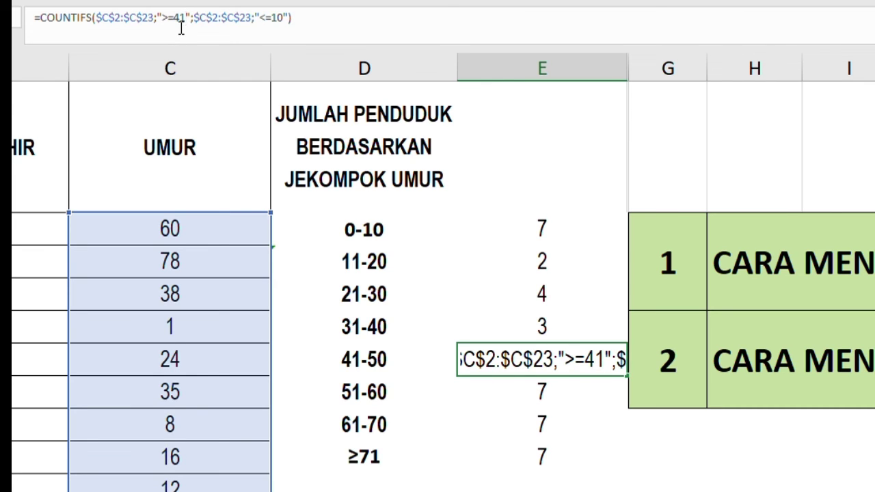
left_click(285, 18)
key("BackSpace")
key("BackSpace")
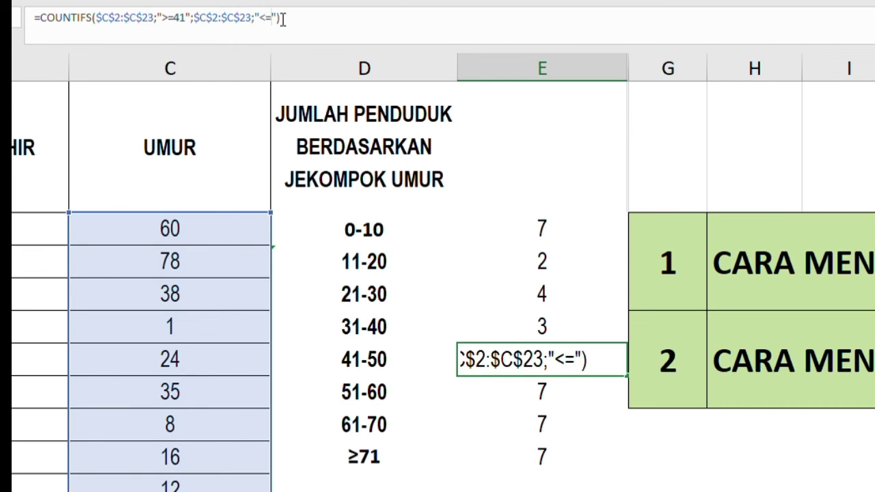
type("50")
key("Return")
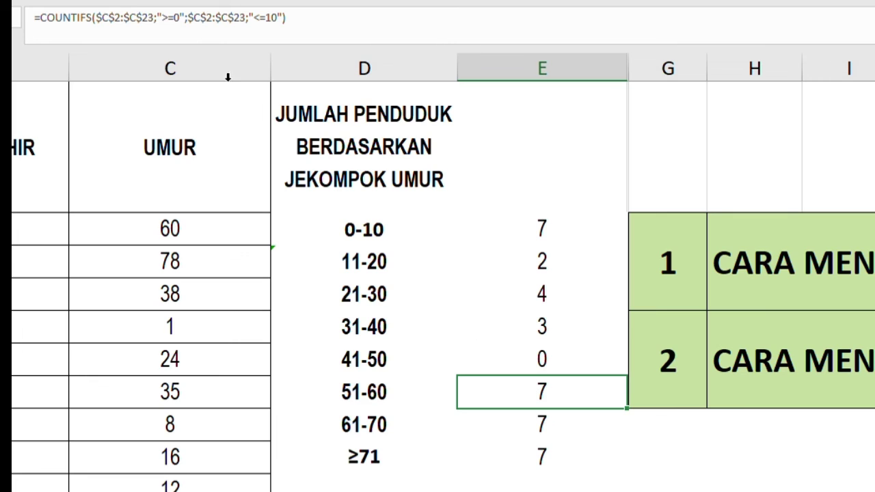
Set the COUNTIFS criteria in E7 to ">=51" and "<=60" for the 51-60 age group.
left_click(180, 20)
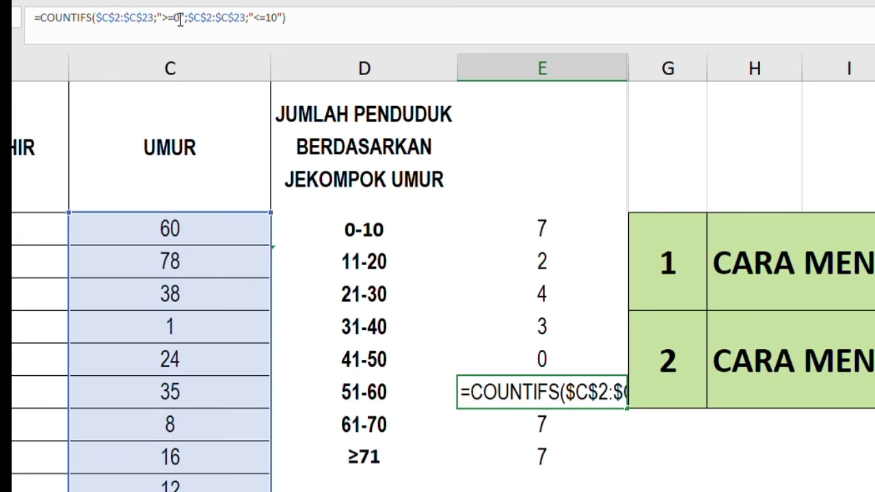
key("BackSpace")
type("51")
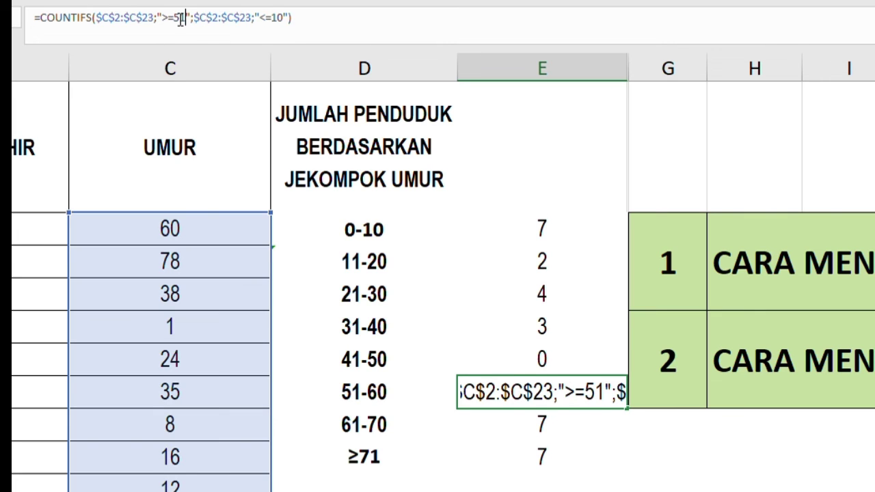
left_click(284, 19)
key("BackSpace")
key("BackSpace")
type("60")
key("Return")
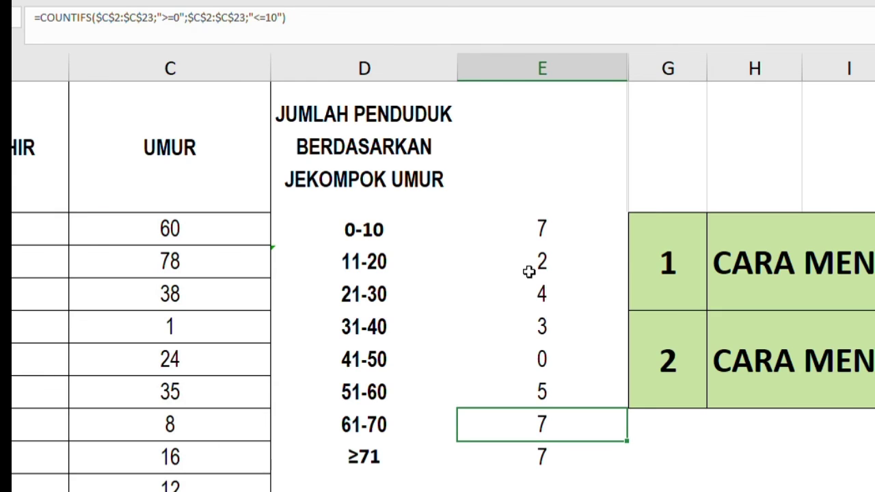
Set the COUNTIFS criteria in E8 to ">=61" and "<=70" for the 61-70 age group.
left_click(180, 19)
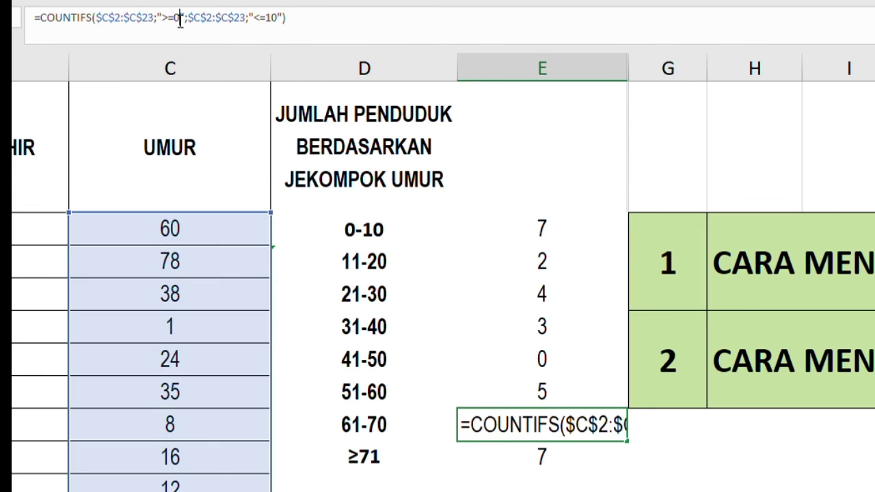
key("BackSpace")
type("61")
left_click(285, 19)
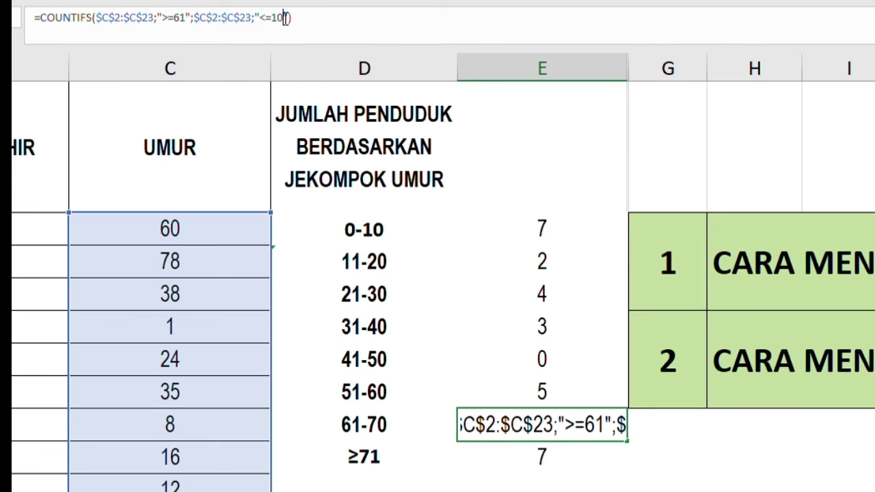
key("BackSpace")
key("BackSpace")
type("70")
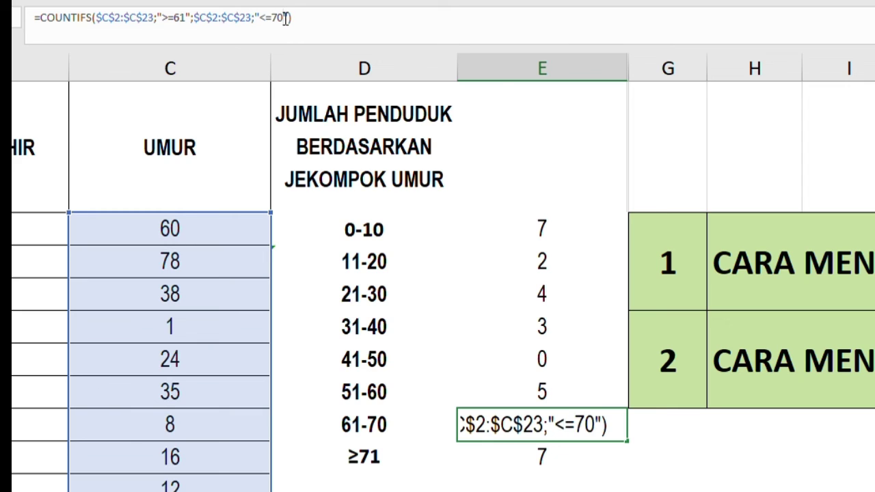
left_click(545, 454)
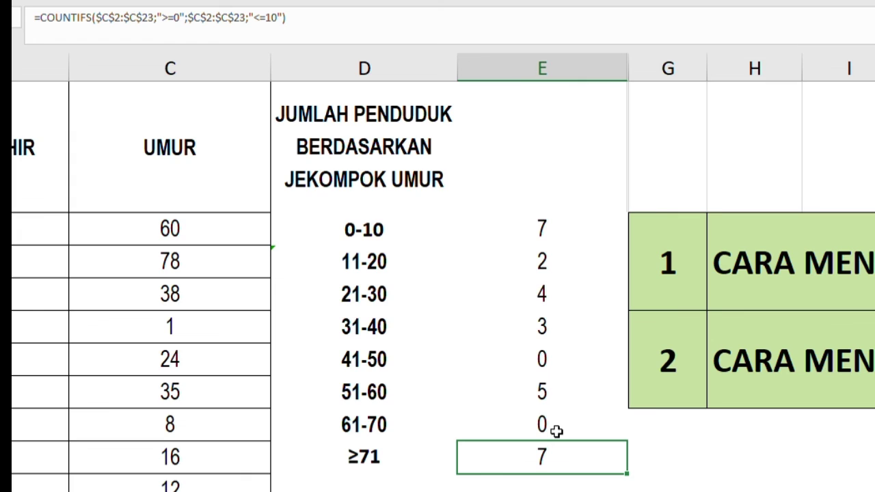
Remove the second range and its "<=10" criterion from the COUNTIFS formula in E9 for the ≥71 age group.
left_click(284, 19)
key("BackSpace")
key("BackSpace")
key("BackSpace")
key("BackSpace")
key("BackSpace")
key("BackSpace")
key("BackSpace")
key("BackSpace")
key("BackSpace")
key("BackSpace")
key("BackSpace")
key("BackSpace")
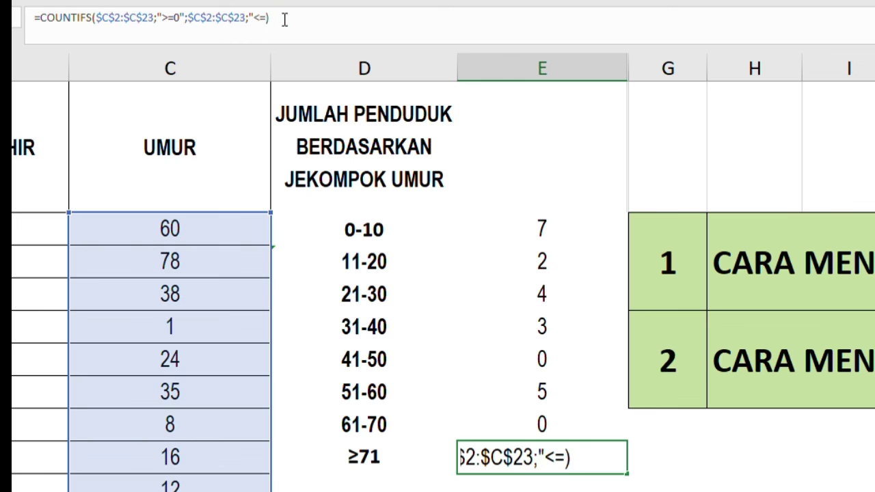
key("BackSpace")
key("BackSpace")
key("BackSpace")
key("BackSpace")
key("BackSpace")
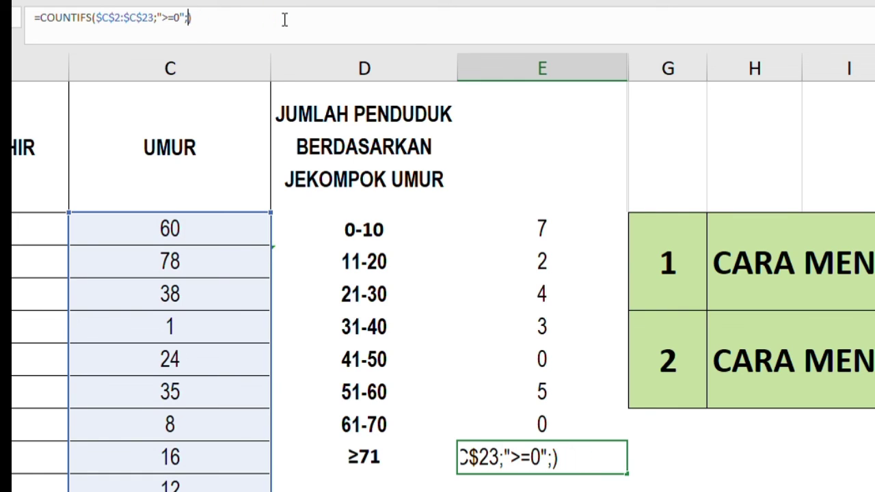
key("BackSpace")
Set the remaining COUNTIFS criterion in E9 to ">=71".
key("BackSpace")
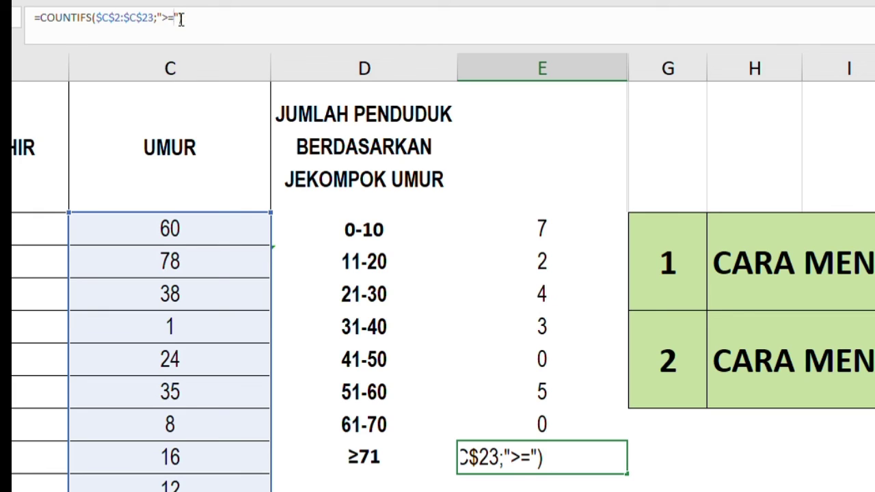
type("71")
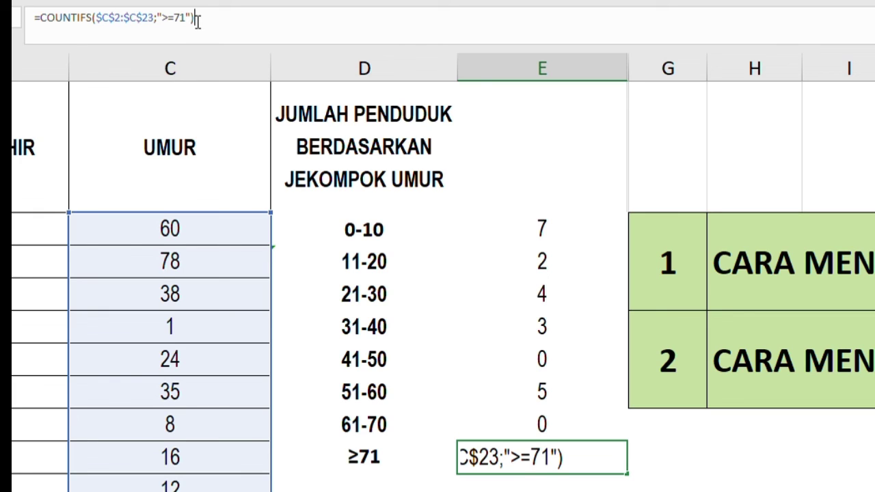
key("Return")
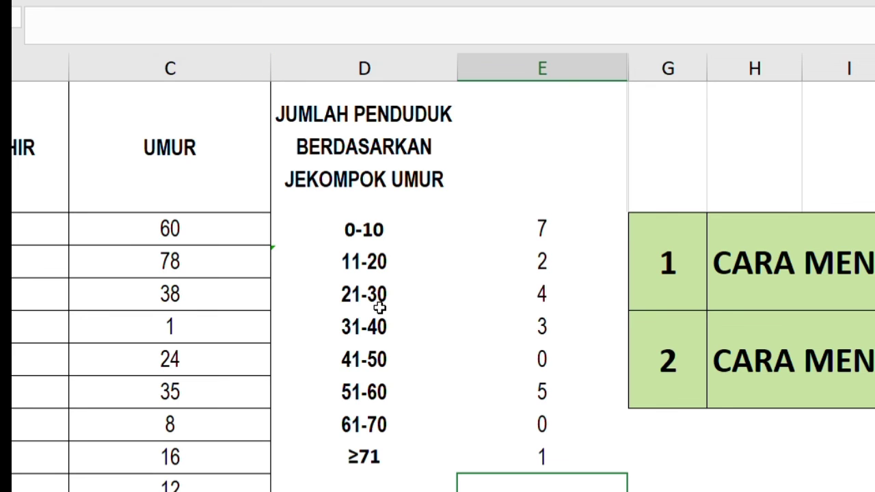
Review the ages in column C and the COUNTIFS formulas in E2 to E5 for the age groups from 0-10 to 31-40.
scroll(298, 381, "down", 3)
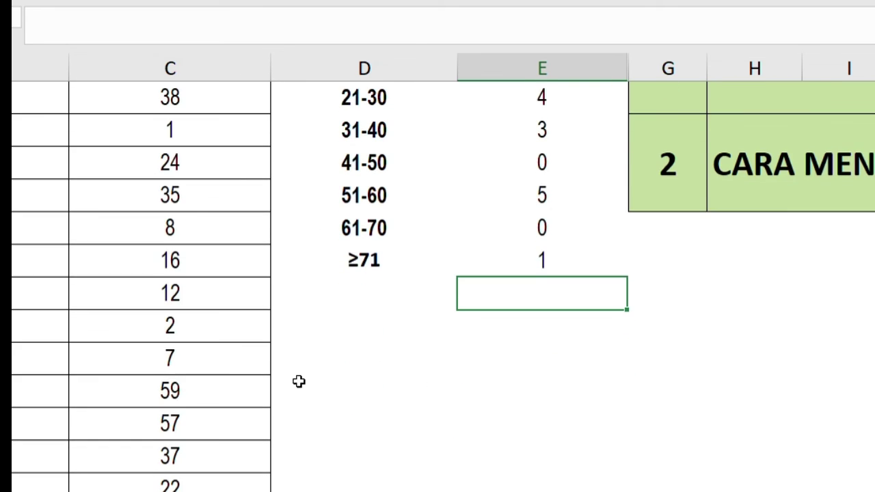
scroll(303, 373, "down", 1)
scroll(303, 375, "up", 3)
left_click(543, 232)
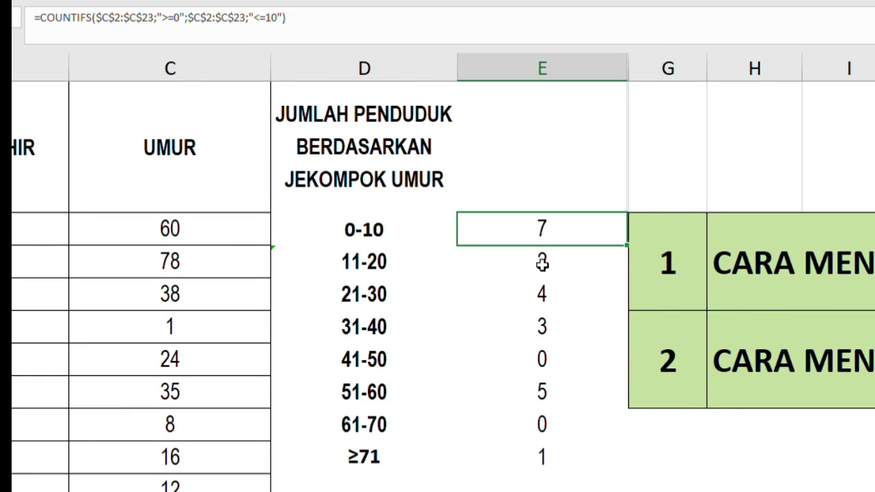
left_click(542, 265)
left_click(541, 291)
left_click(542, 328)
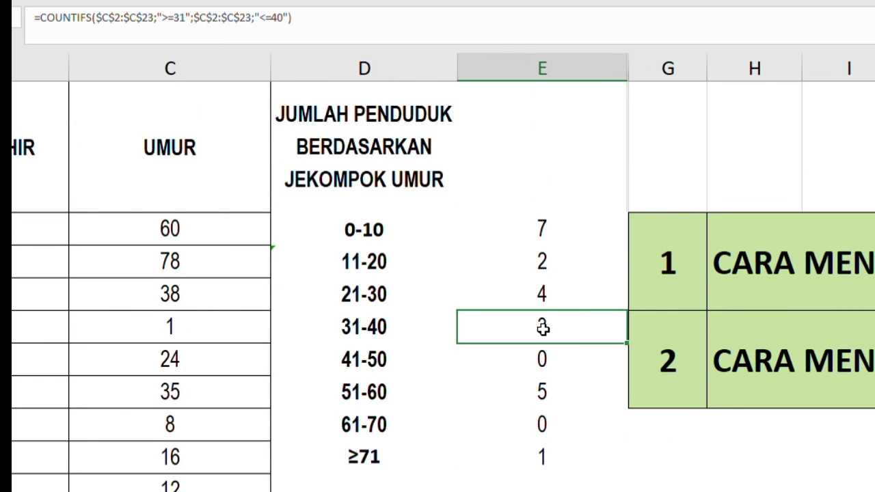